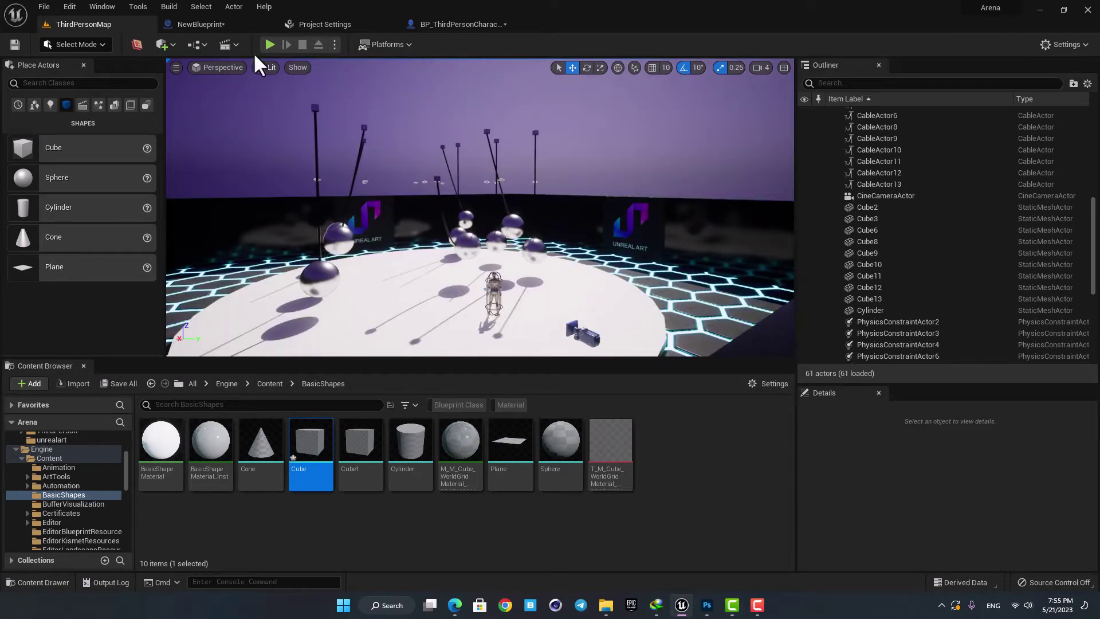
- Play the level and run the character among the hanging spheres to preview the cable physics
click(266, 42)
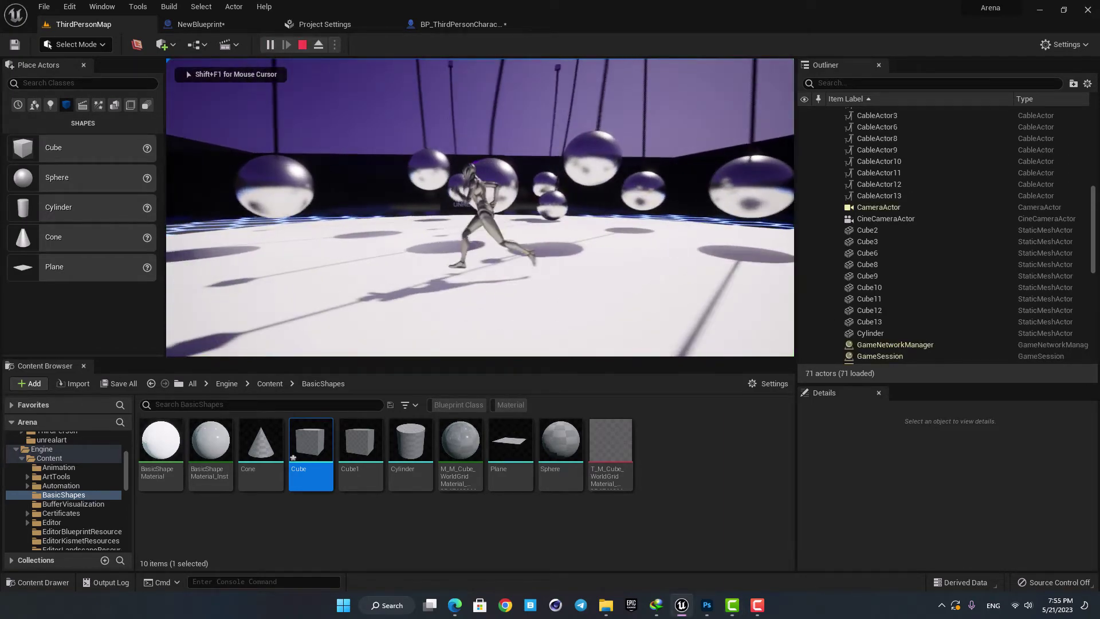
key(w)
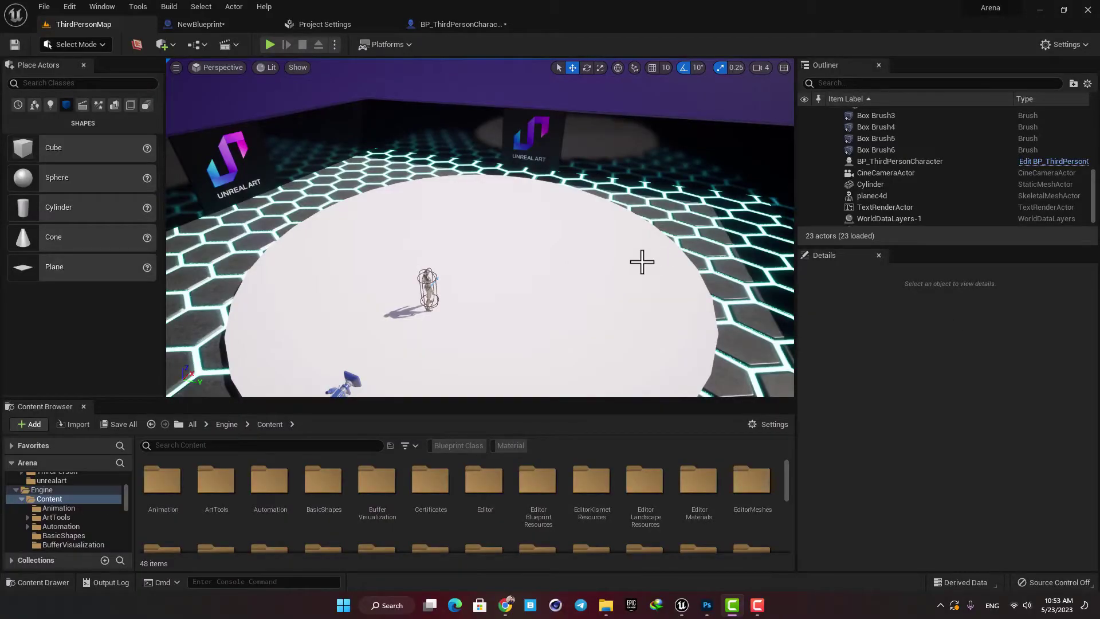
- Find the Cable Actor among the placeable actors, place one on the white floor beside the character and raise it above the floor
right_drag(641, 261, 641, 199)
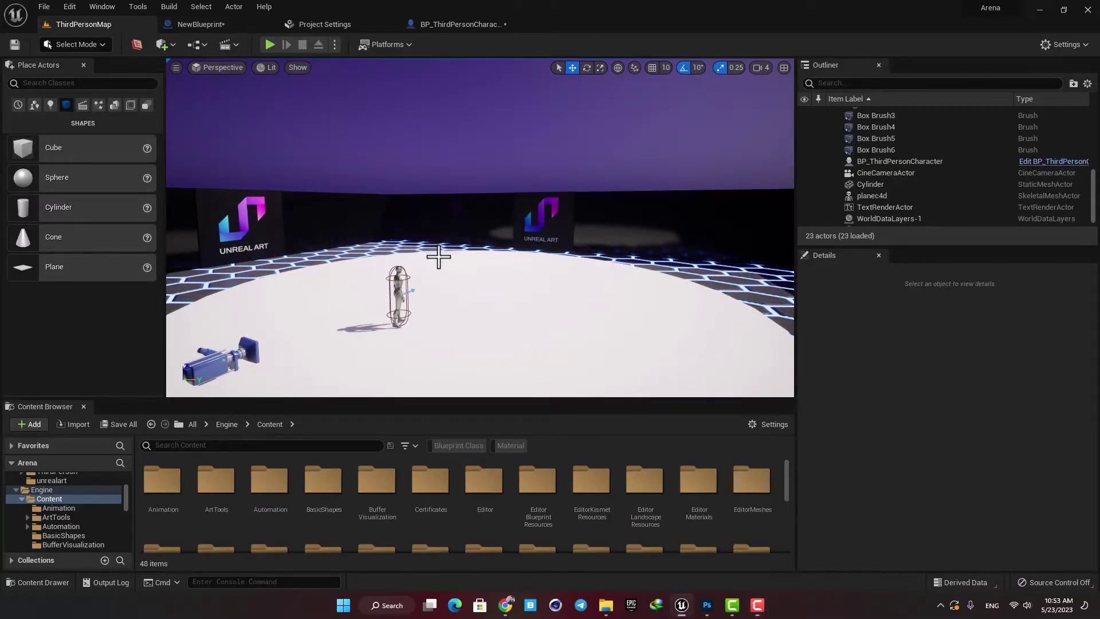
right_drag(435, 256, 443, 272)
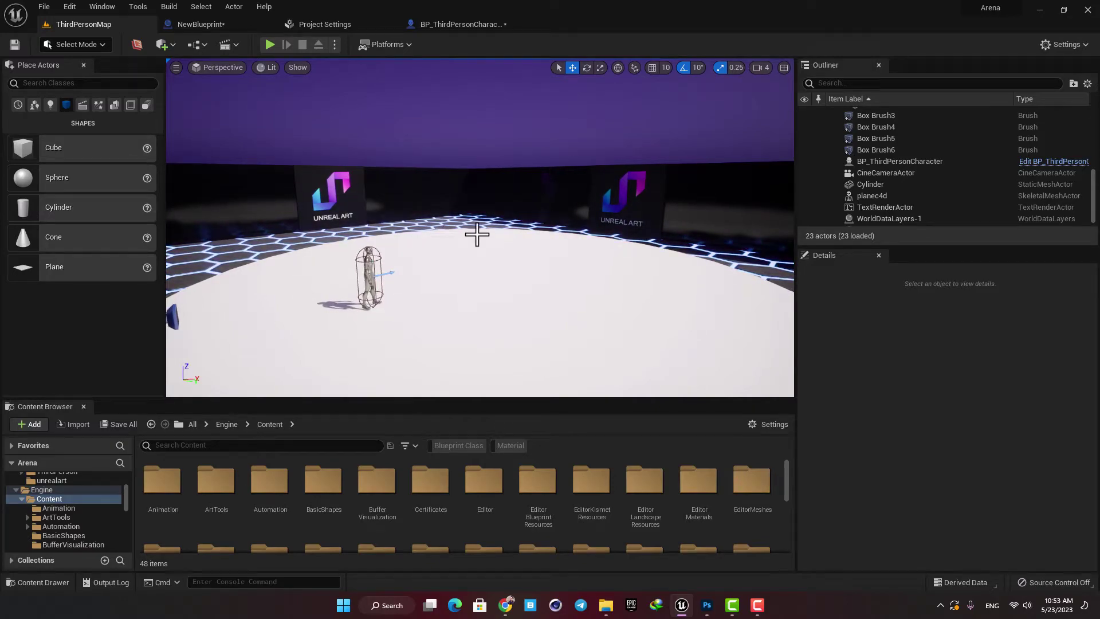
mouse_move(477, 235)
right_down()
mouse_move(567, 225)
mouse_move(484, 226)
mouse_move(498, 235)
mouse_move(470, 247)
mouse_move(484, 236)
right_up()
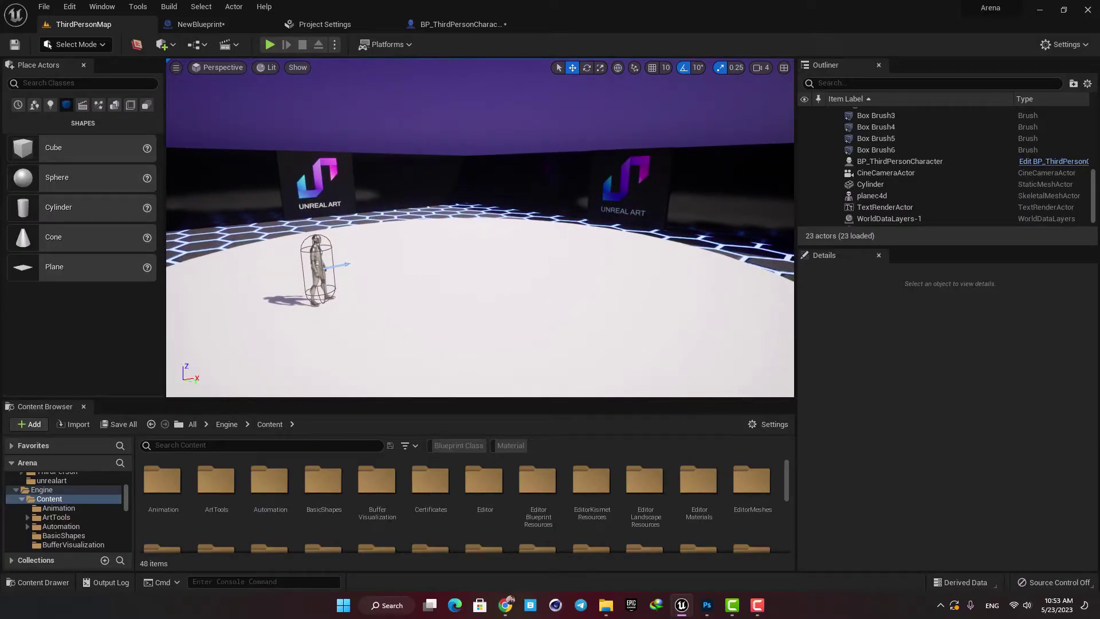
click(95, 84)
text(ca)
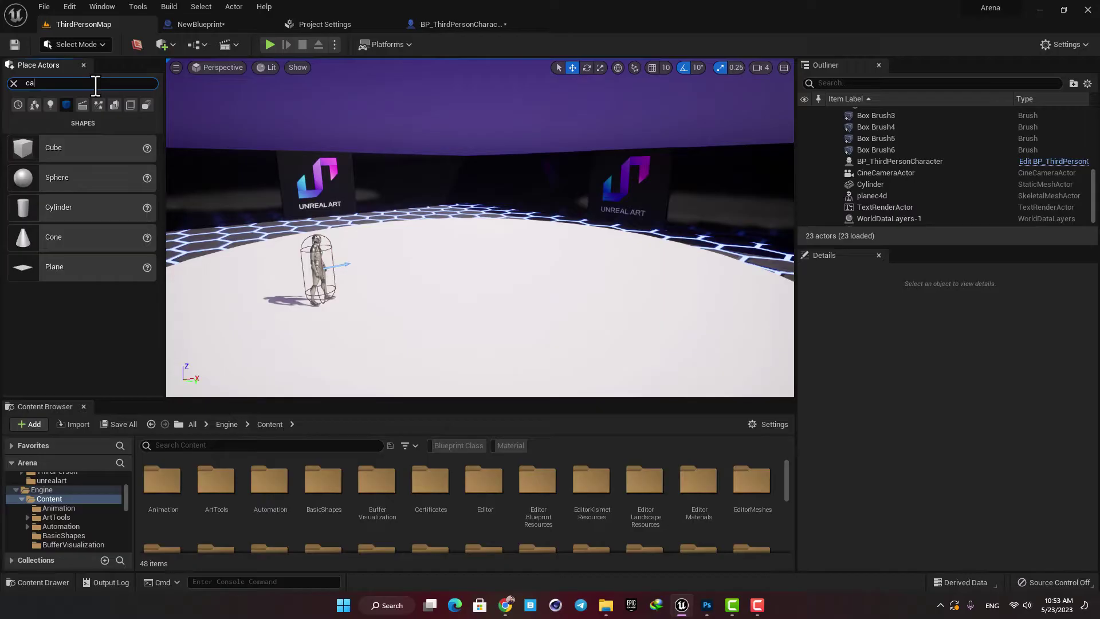
text(ble)
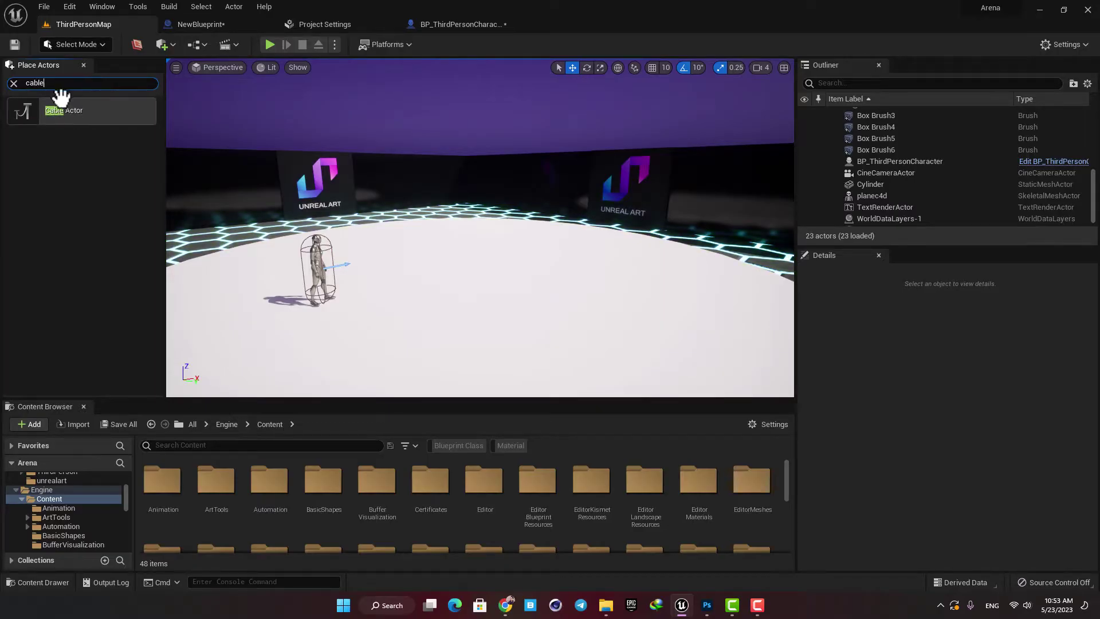
drag(61, 102, 404, 269)
drag(474, 269, 456, 271)
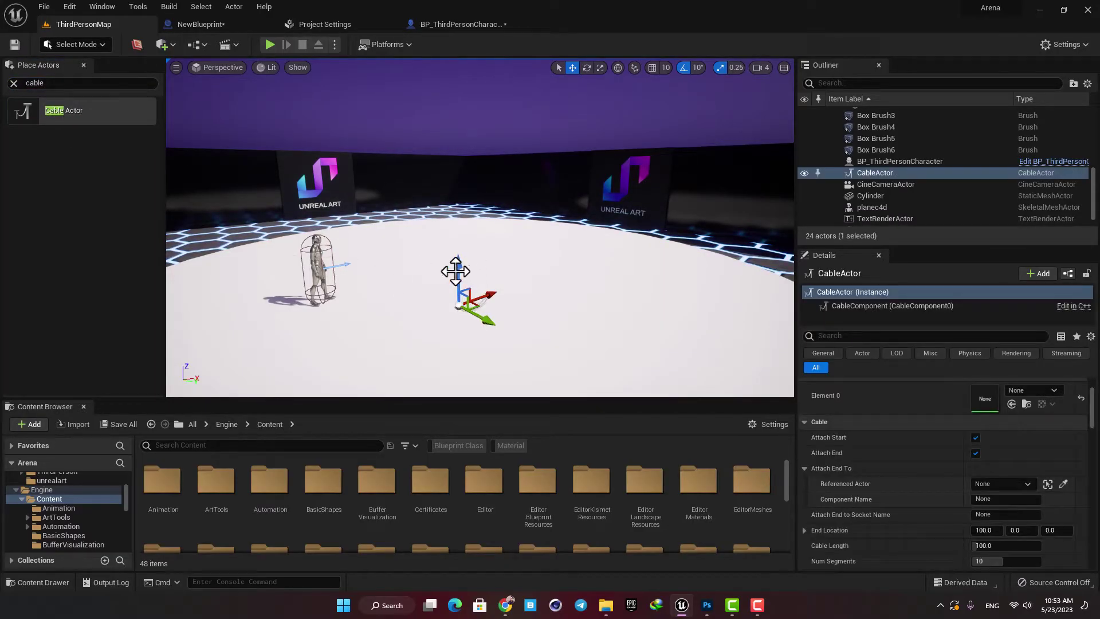
mouse_move(480, 222)
right_down()
mouse_move(459, 224)
mouse_move(481, 226)
right_up()
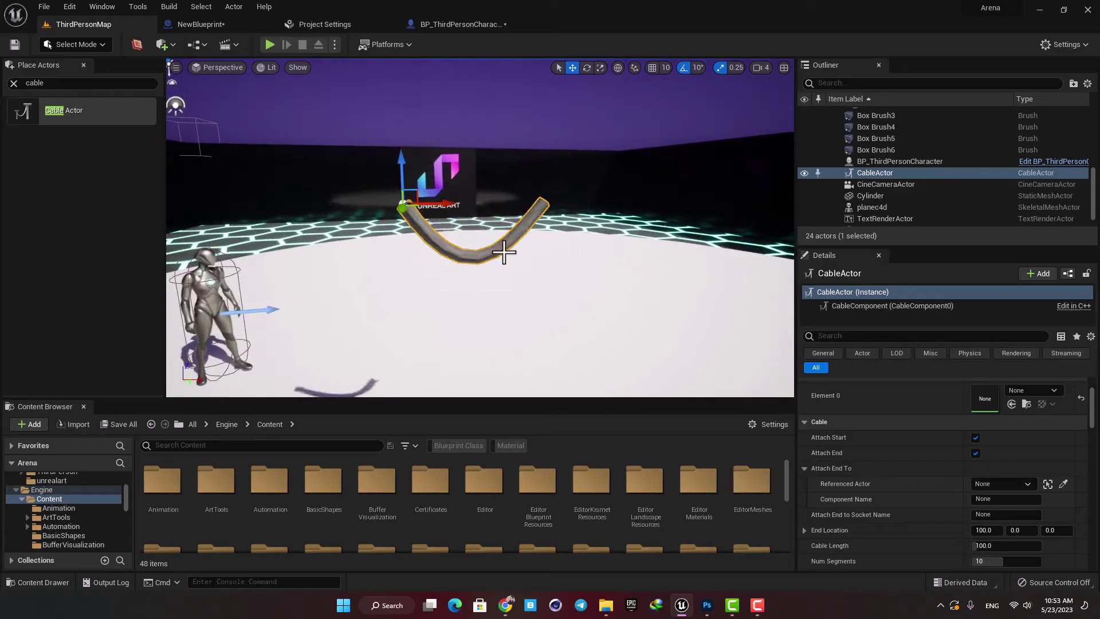
- Select the cable component and move its end location along X to about 246
click(865, 305)
drag(586, 201, 755, 201)
right_drag(755, 201, 739, 197)
right_drag(745, 287, 755, 293)
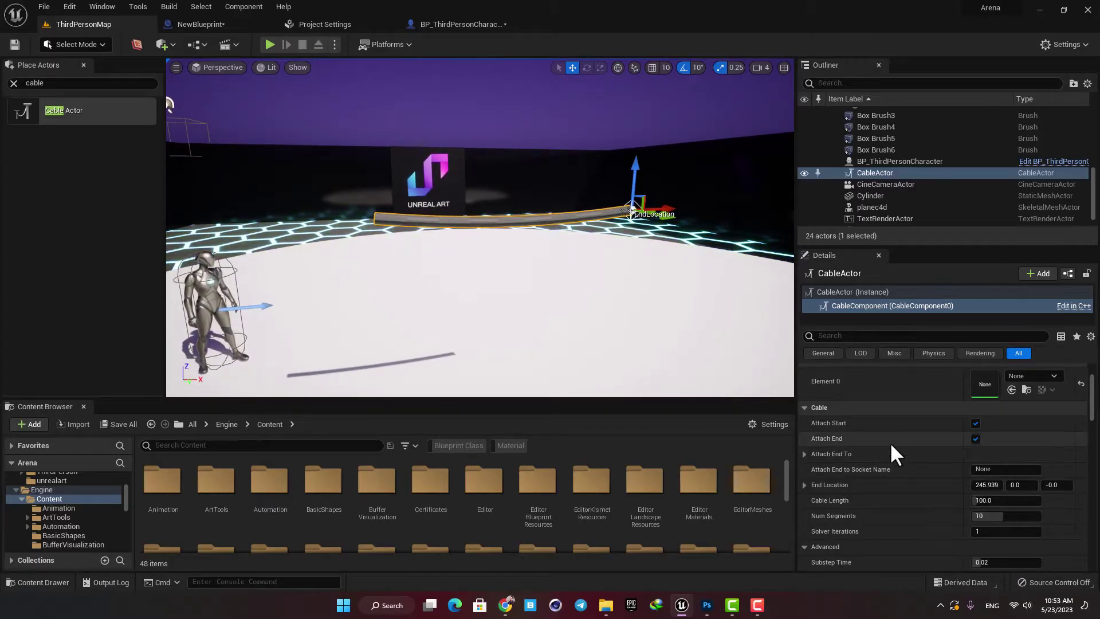
- Set the cable's length to 300 and its number of segments to 50
scroll(889, 442, down, 1)
scroll(869, 469, down, 1)
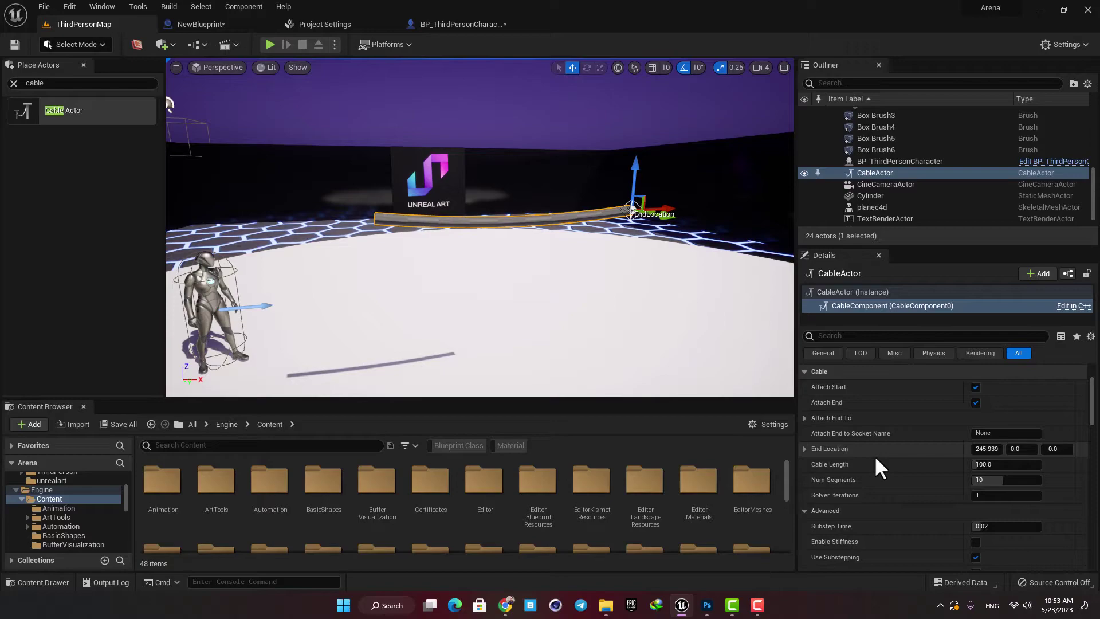
click(991, 465)
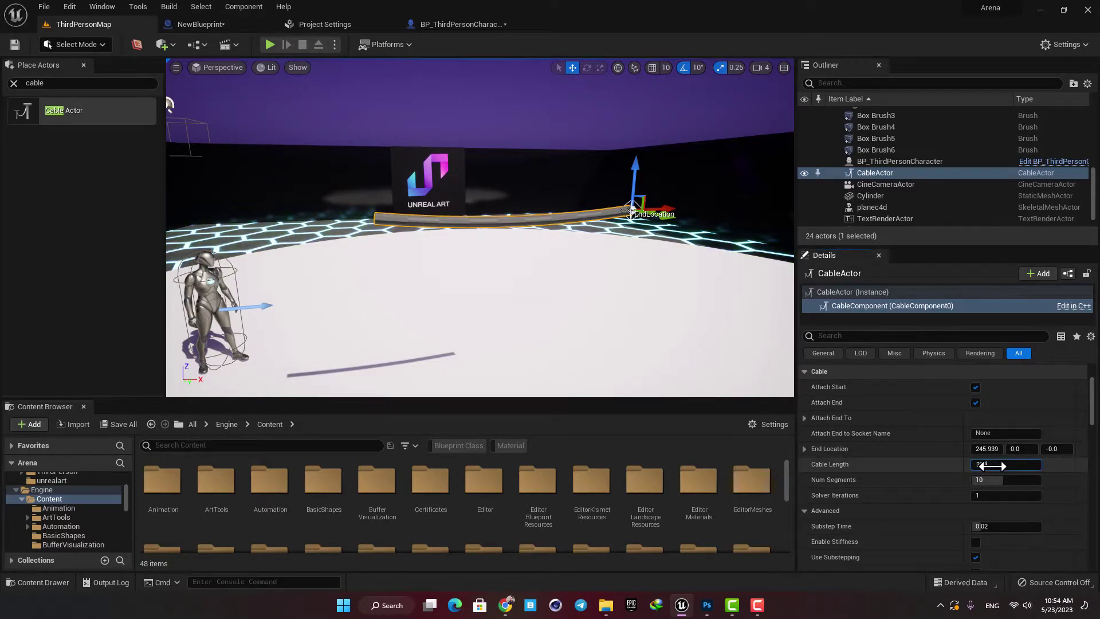
text(300)
key(Return)
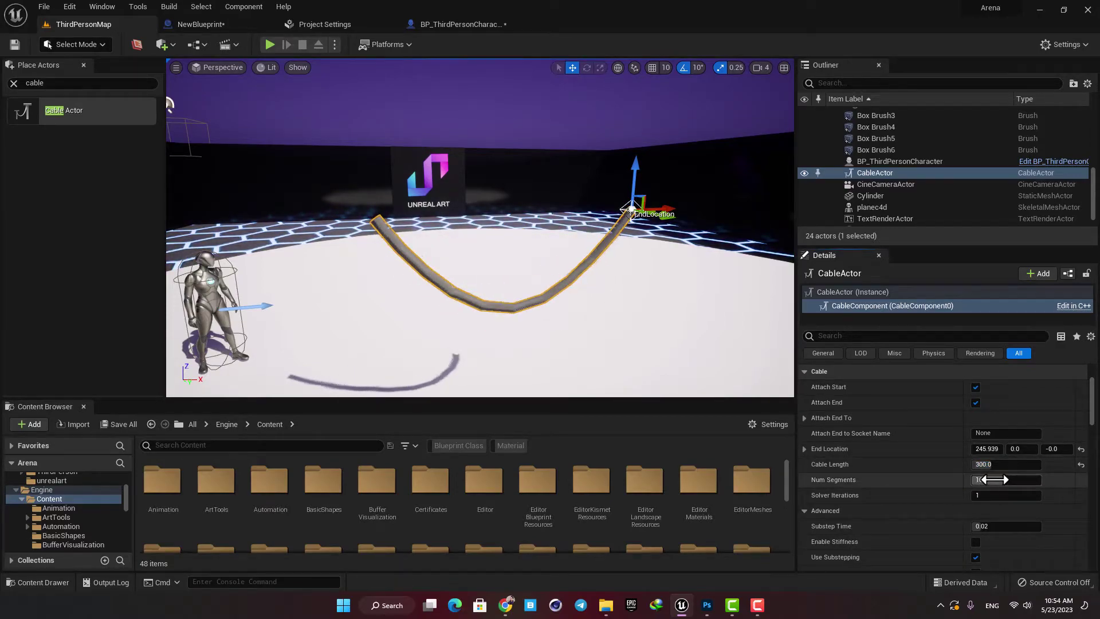
text(50)
key(Return)
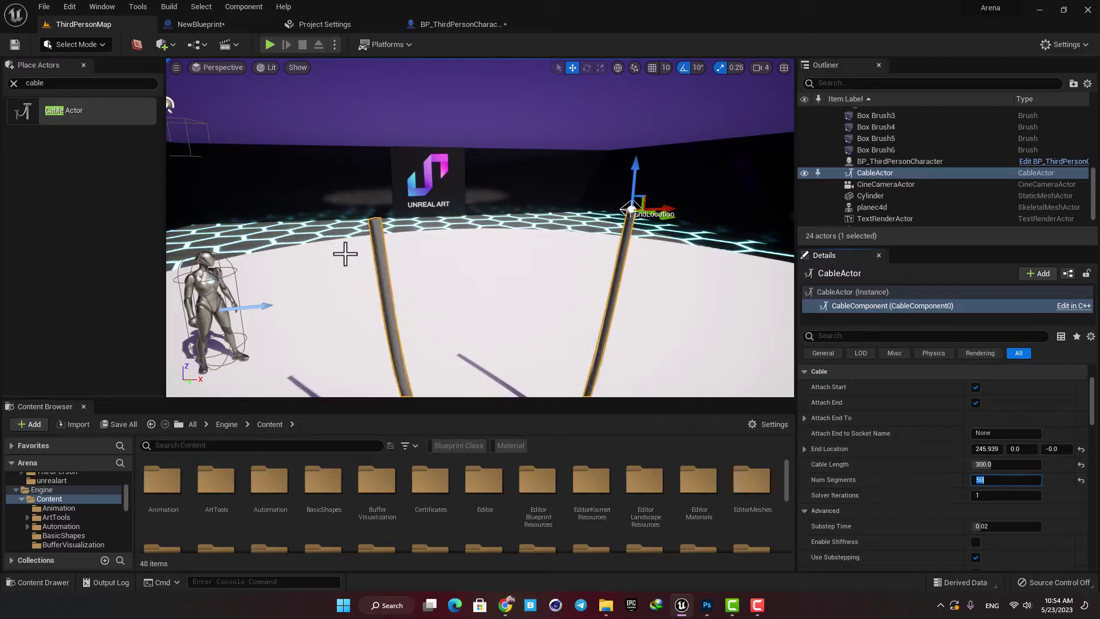
- Set the cable's solver iterations to 16 to make it stiffer
mouse_move(557, 312)
right_down()
mouse_move(565, 281)
mouse_move(562, 295)
right_up()
scroll(856, 462, down, 1)
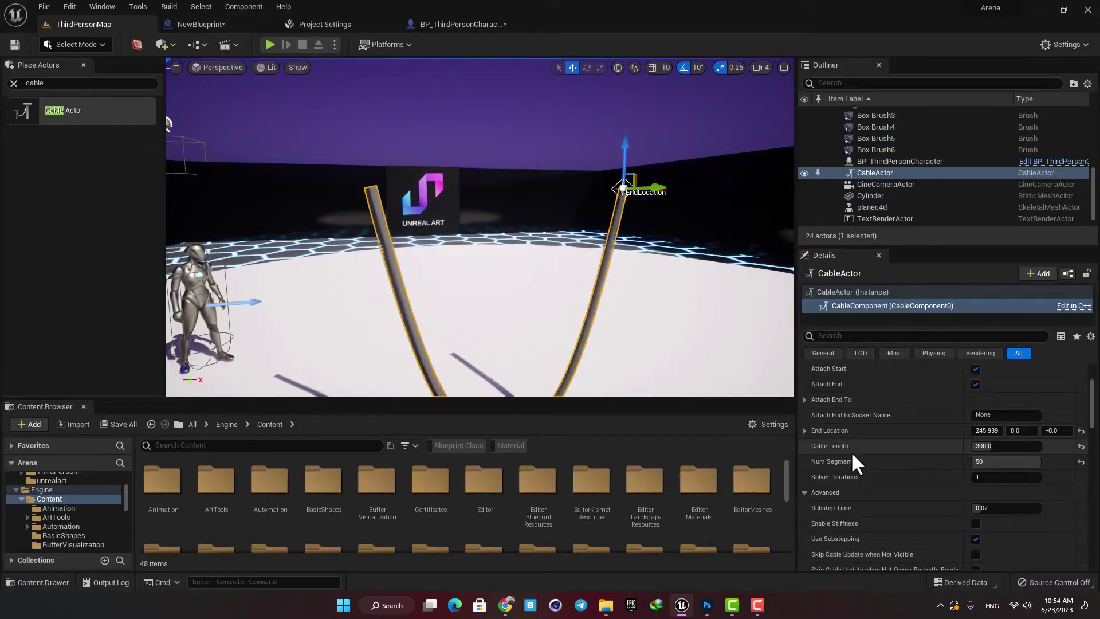
scroll(851, 447, down, 1)
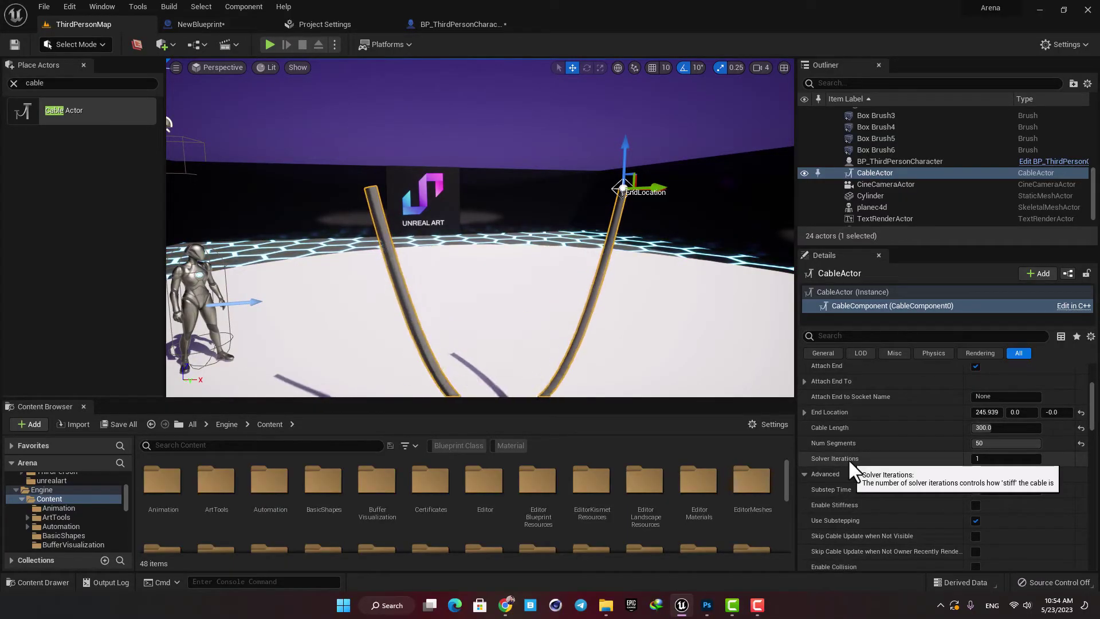
click(980, 458)
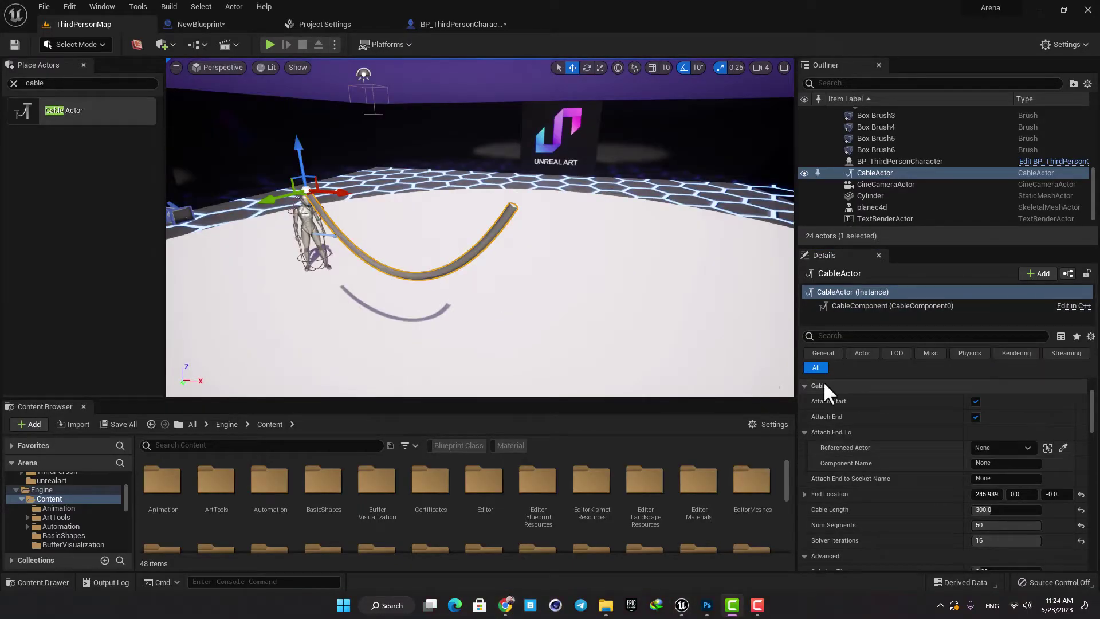
- Try cable widths of about 8 and 5, and finish with a cable width of 20
scroll(844, 431, down, 6)
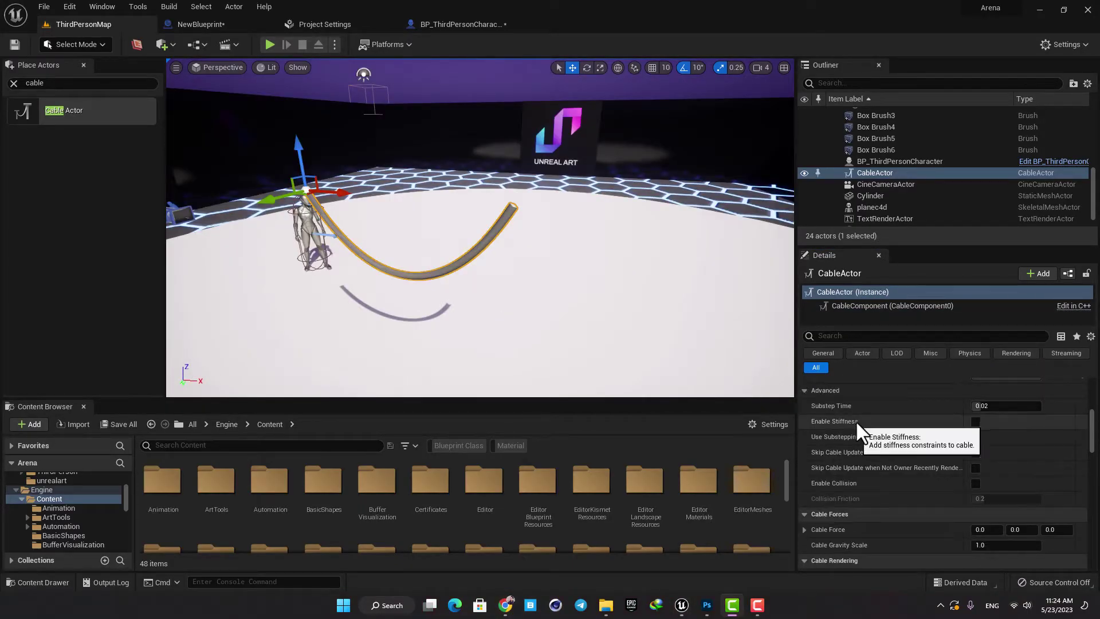
scroll(855, 421, down, 3)
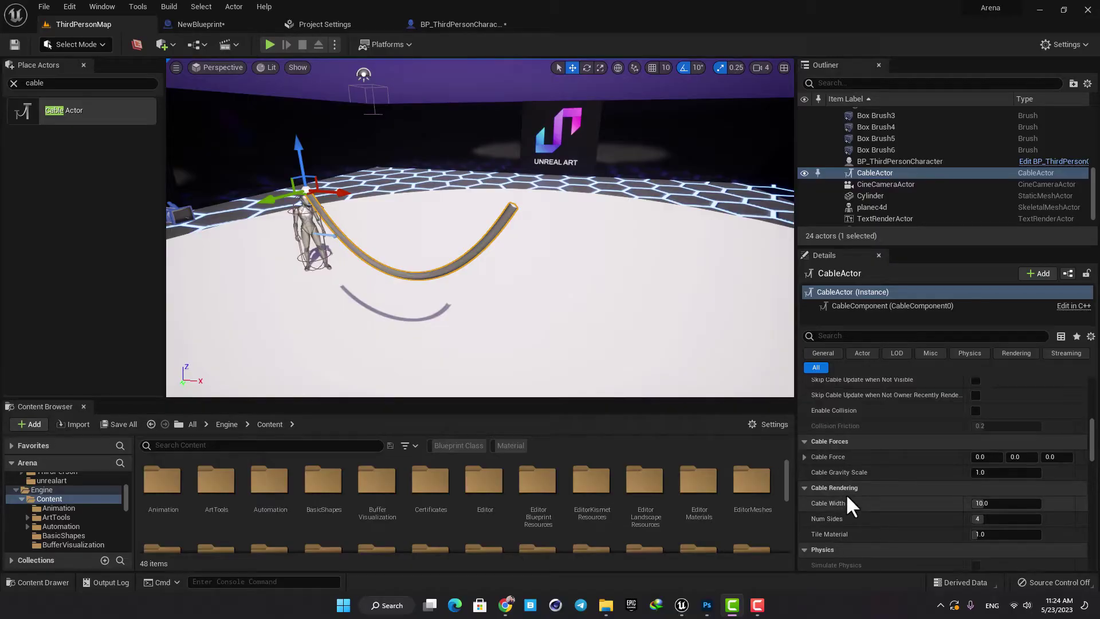
right_drag(427, 291, 395, 272)
key(w)
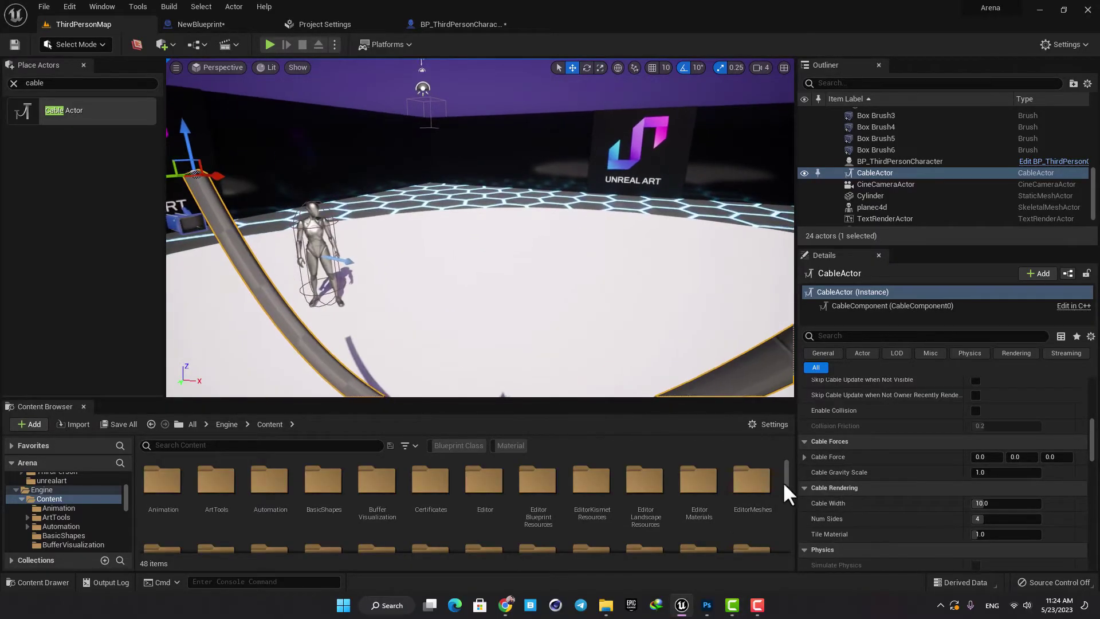
drag(974, 503, 928, 503)
click(990, 507)
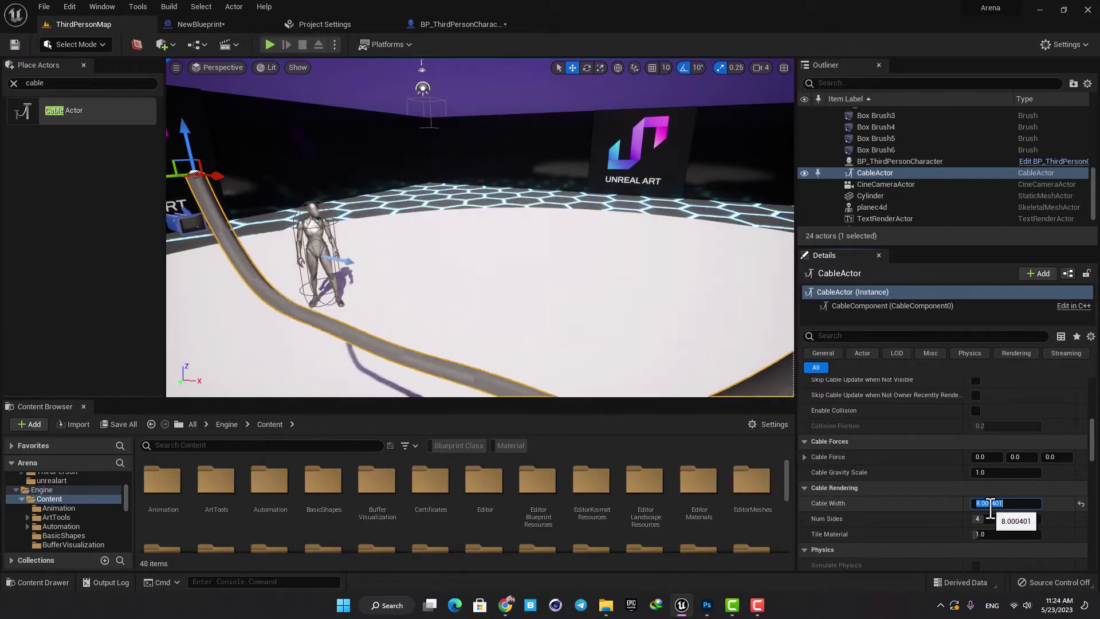
text(5)
key(Return)
text(20)
key(Return)
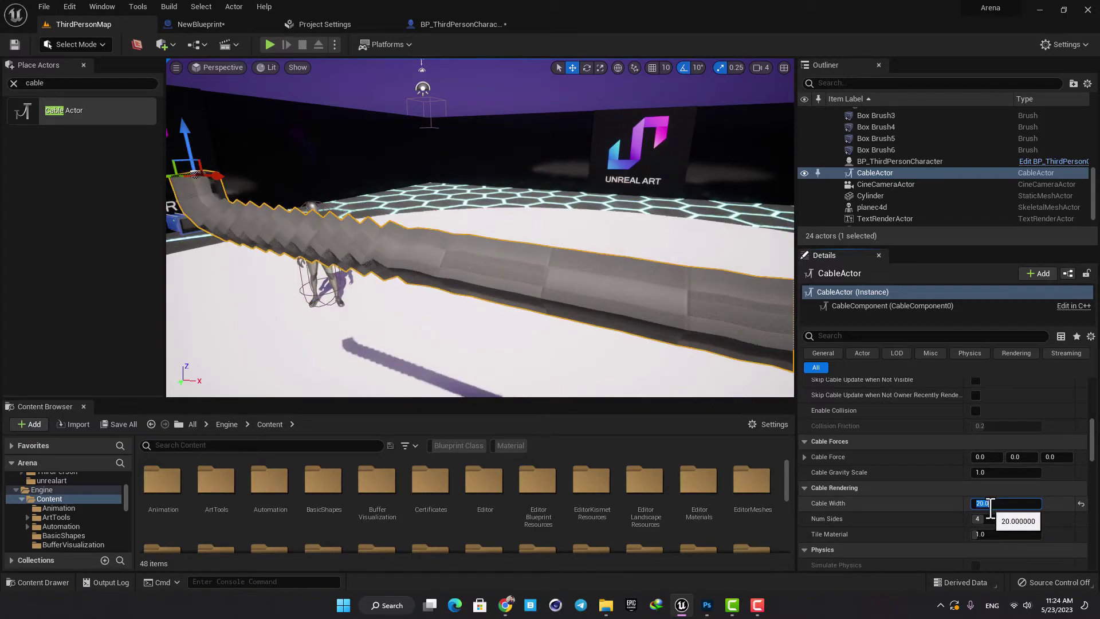
- Set the cable's number of sides to 16 to round its cross-section
right_drag(619, 344, 527, 350)
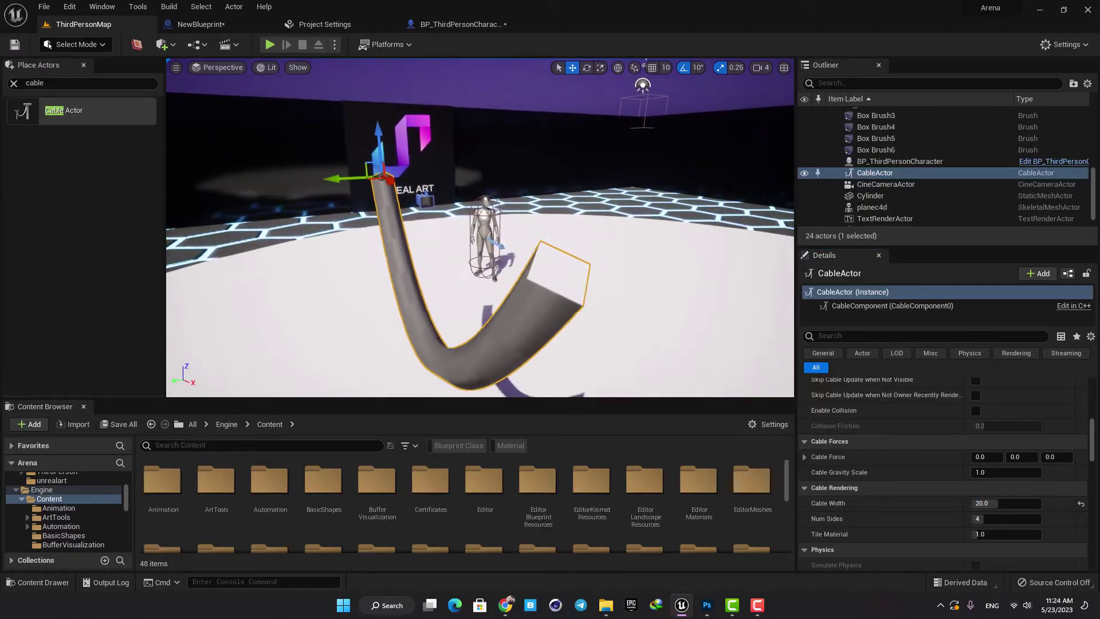
click(979, 519)
text(16)
key(Return)
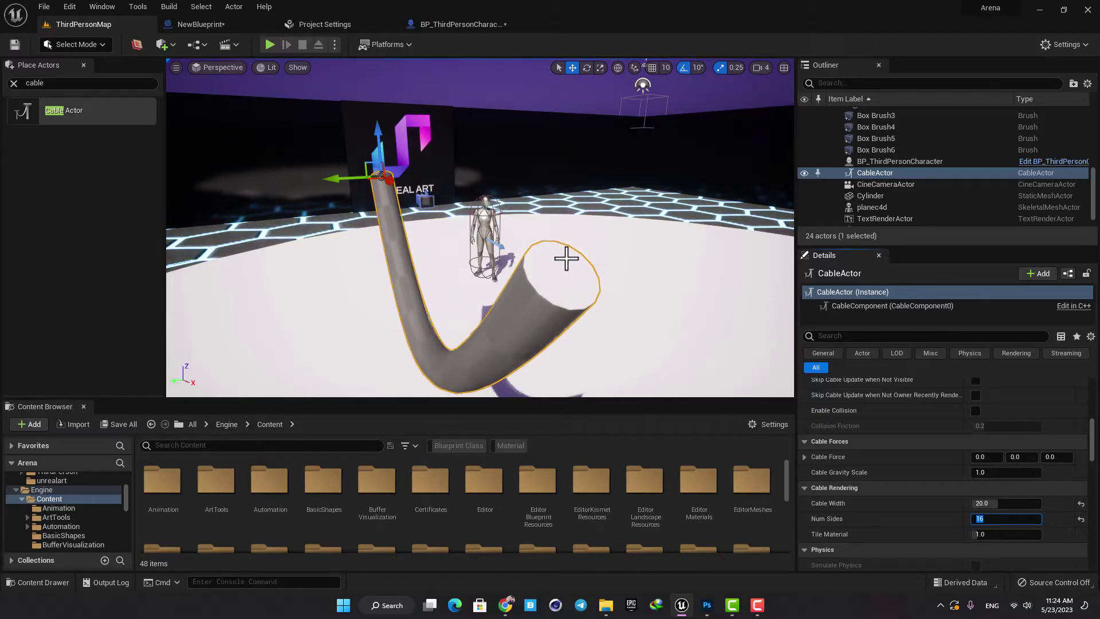
mouse_move(565, 257)
right_down()
mouse_move(544, 257)
mouse_move(569, 265)
right_up()
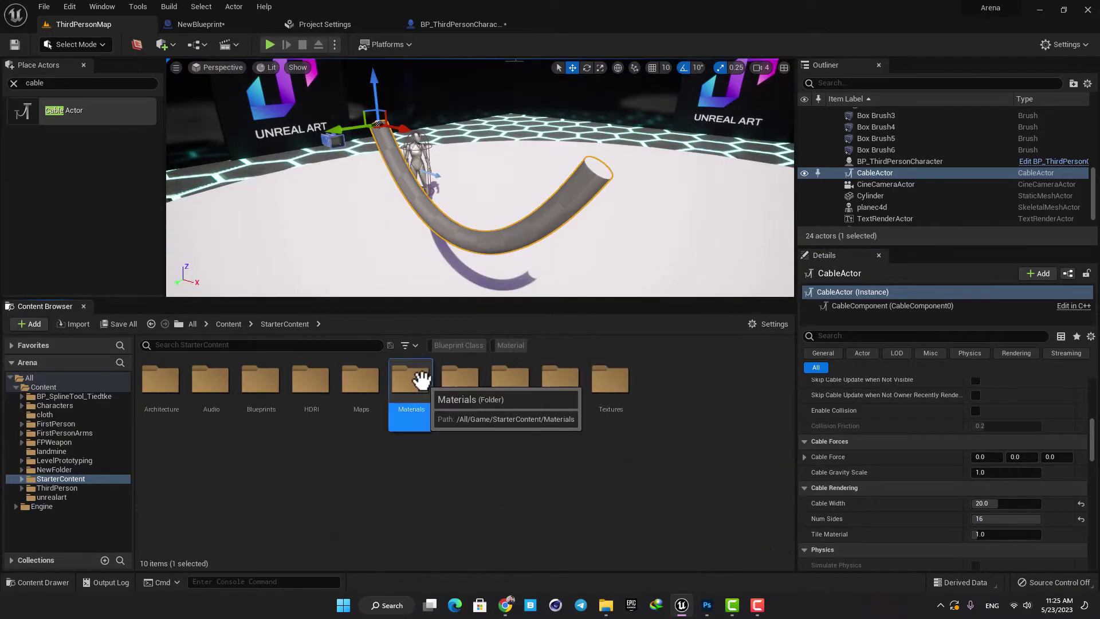
- Open the StarterContent Materials folder and assign M_Tech_Hex_Tile to the cable's material Element 0
double_click(424, 379)
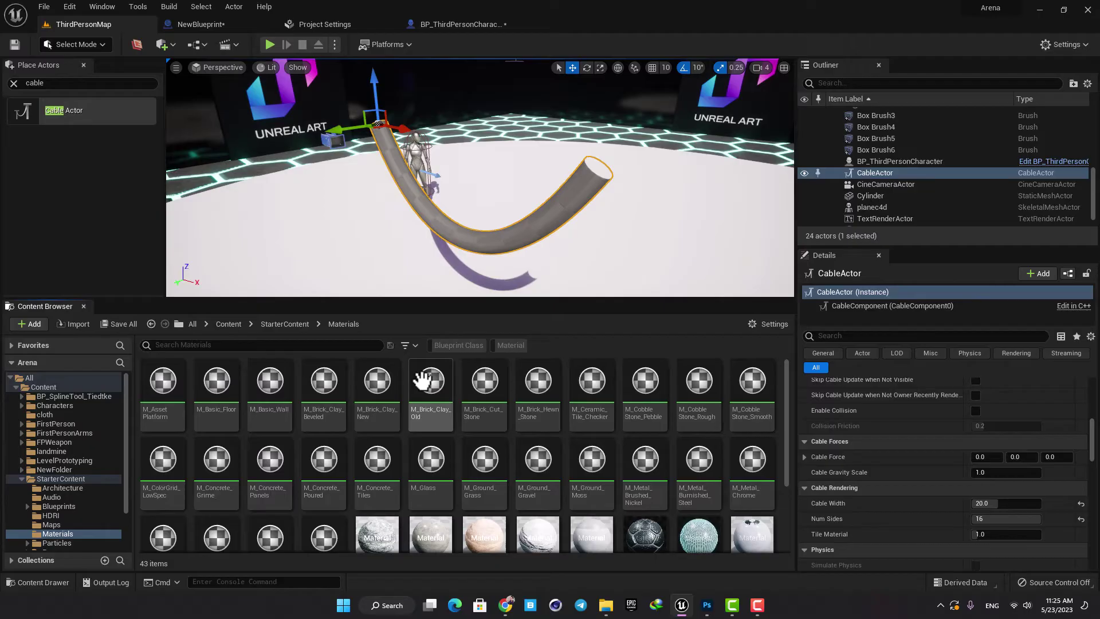
scroll(424, 396, down, 1)
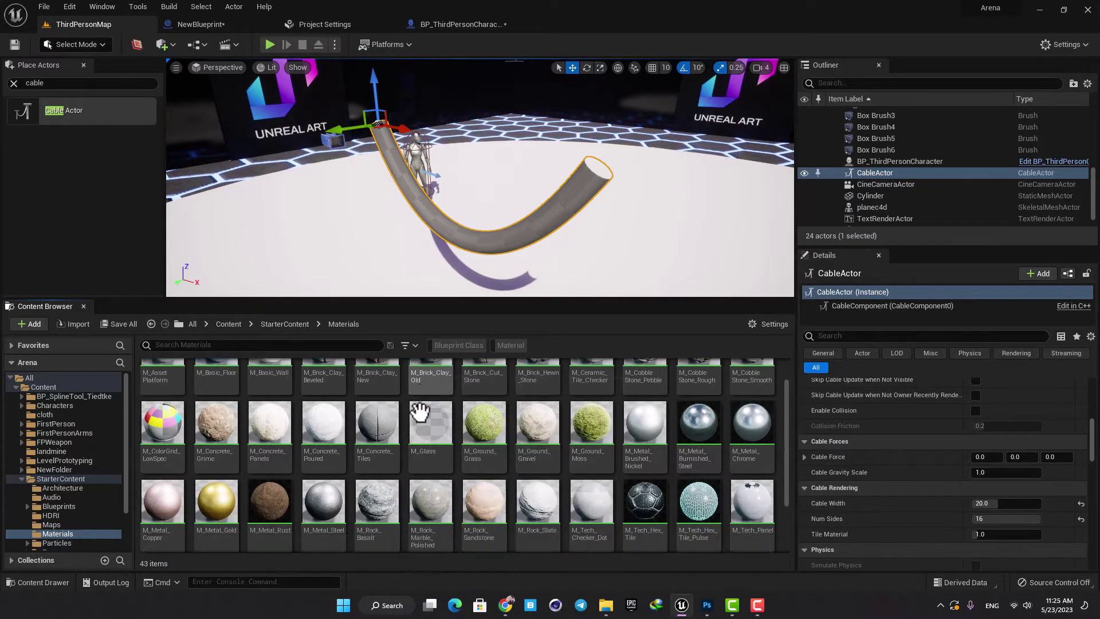
mouse_move(633, 491)
mouse_down()
mouse_move(639, 452)
mouse_move(635, 504)
mouse_up()
scroll(814, 456, up, 6)
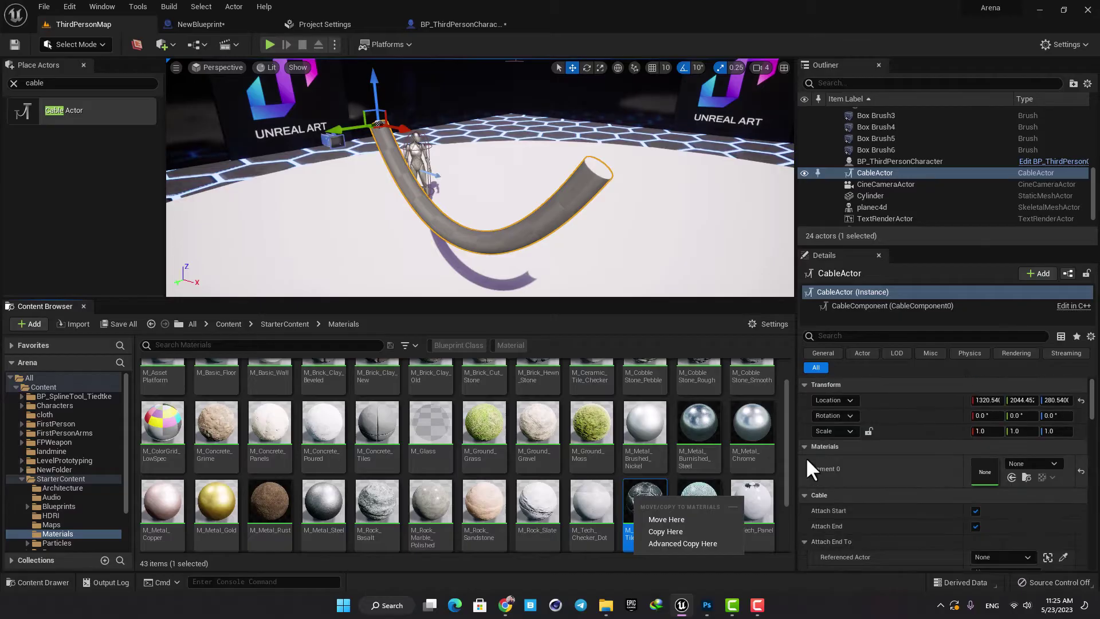
drag(644, 502, 979, 467)
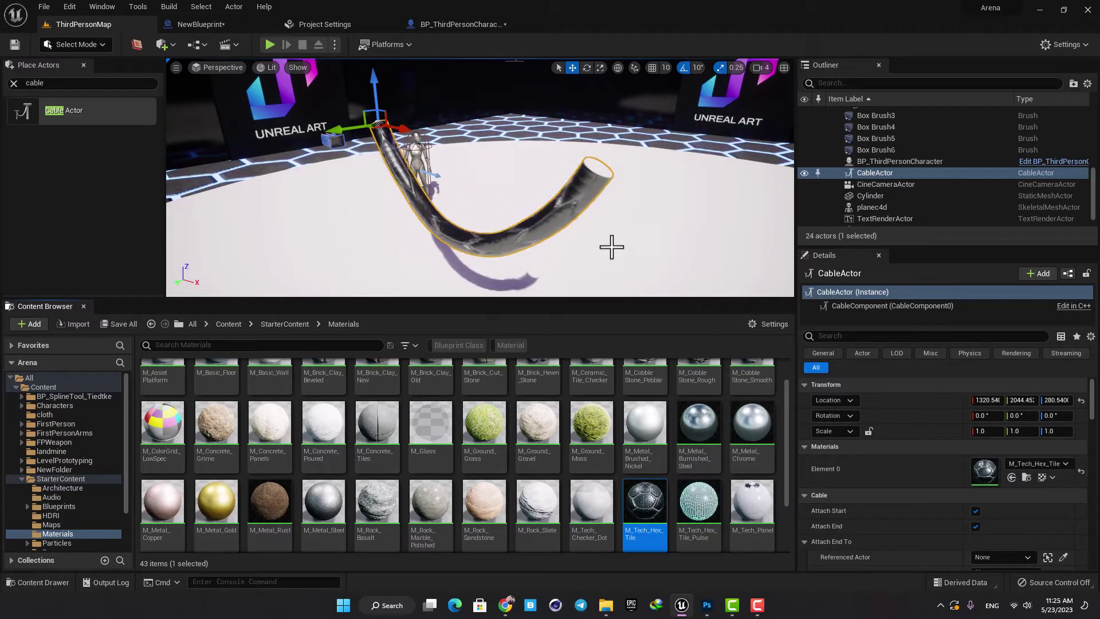
- Try a Tile Material value of 5 on the cable and finish with 15
scroll(903, 500, down, 10)
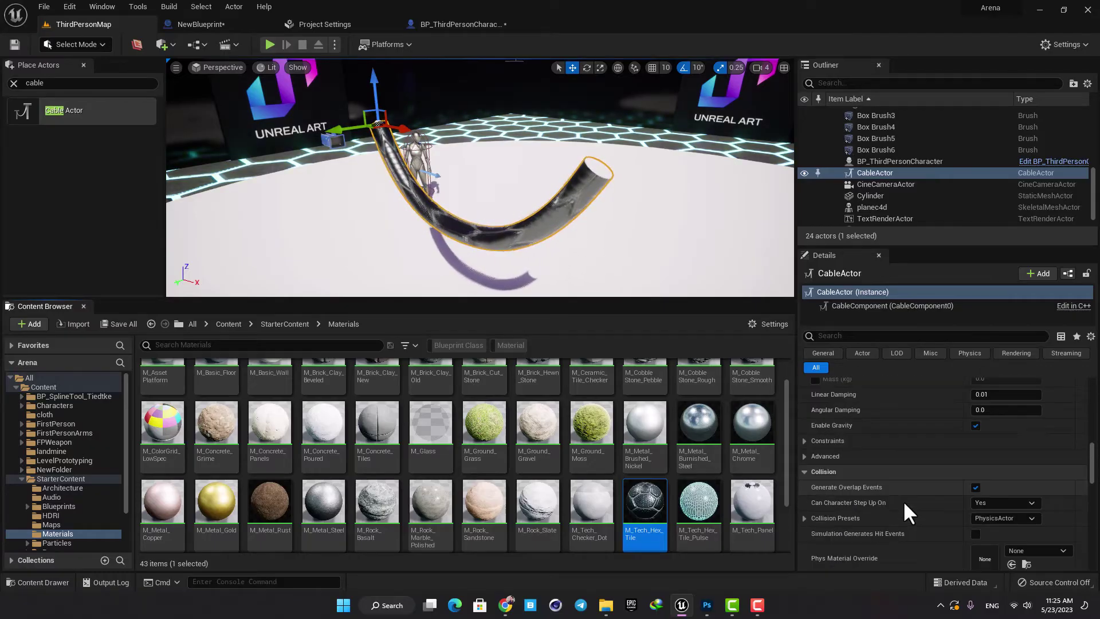
scroll(903, 500, up, 4)
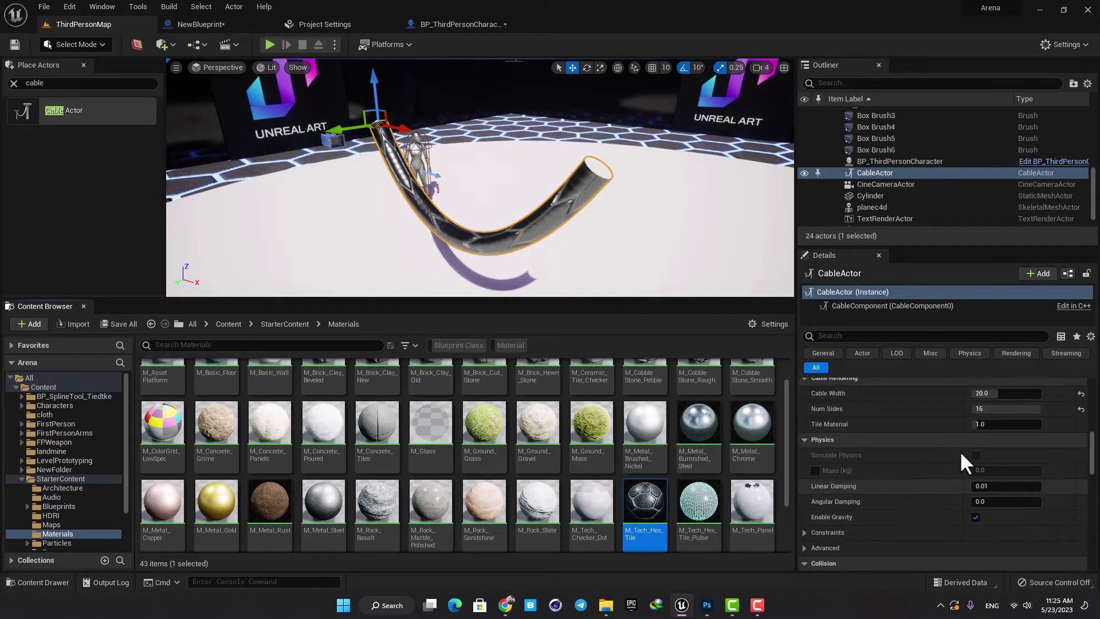
right_drag(452, 219, 457, 220)
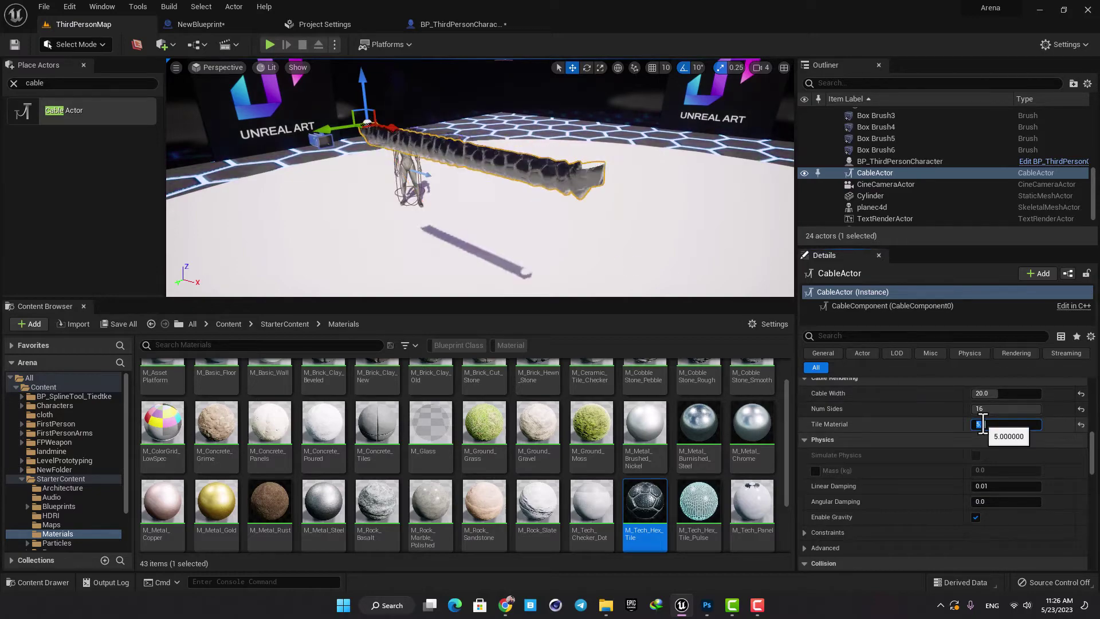
right_drag(543, 229, 553, 258)
key(w)
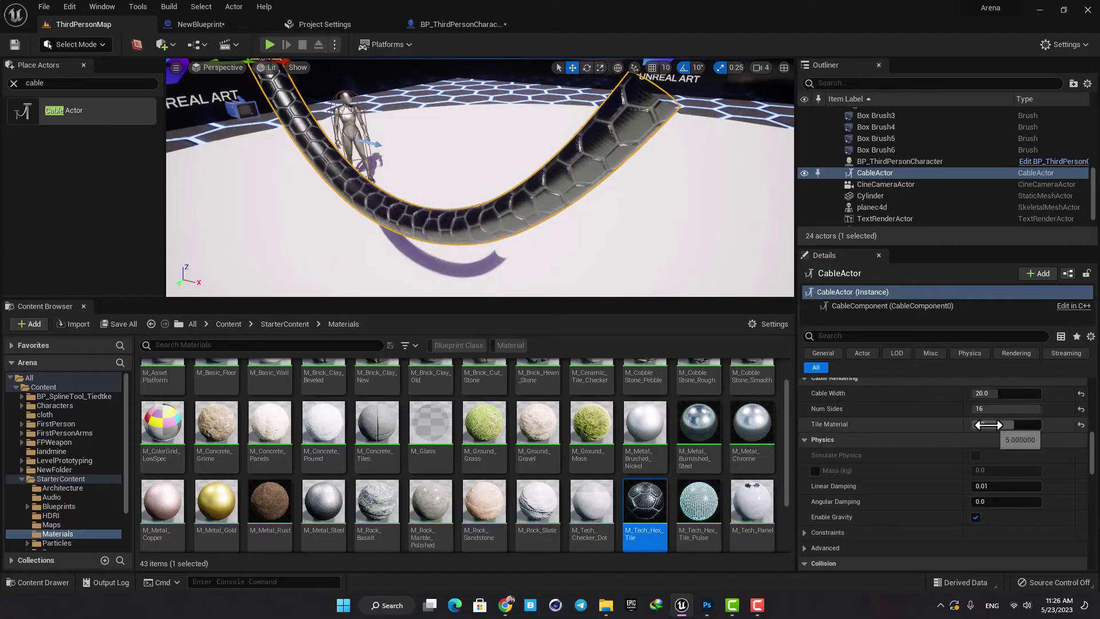
key(Return)
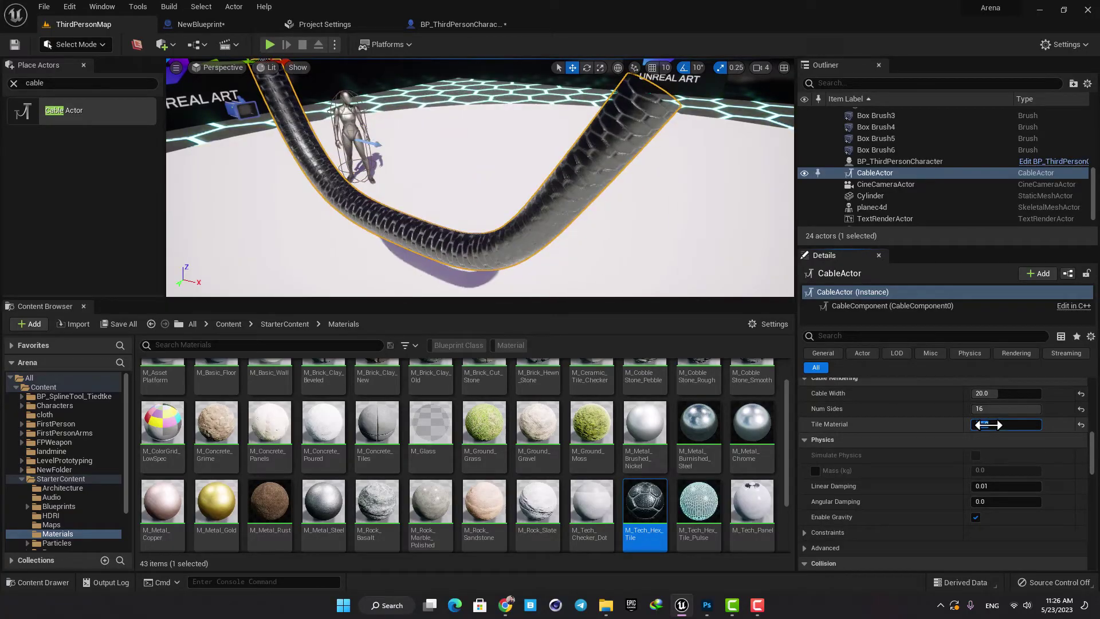
right_drag(655, 238, 713, 239)
key(a)
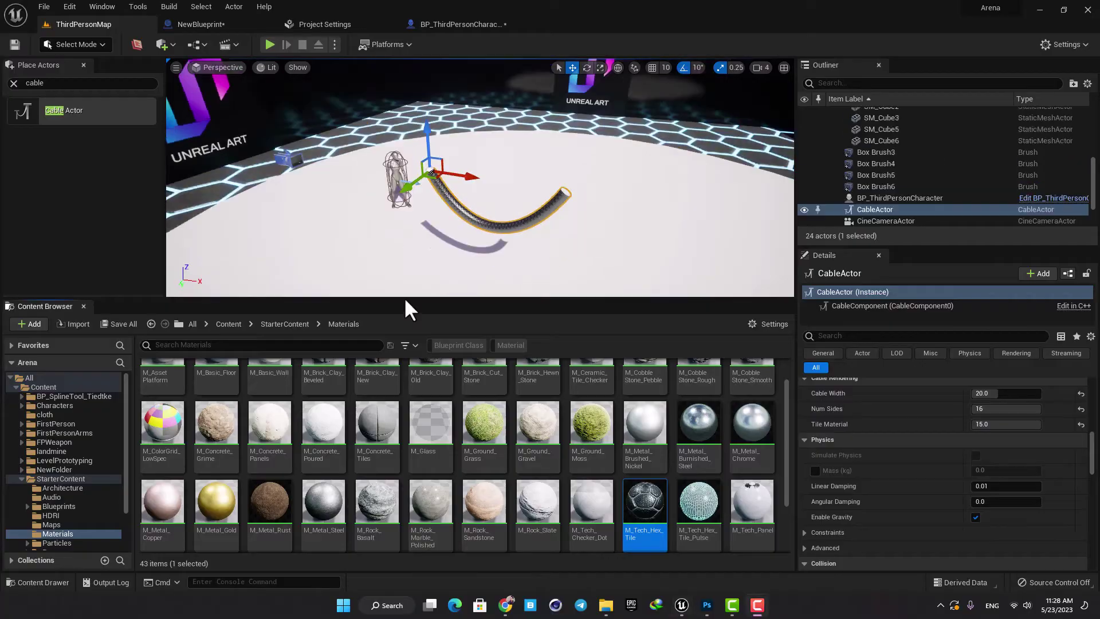
- Place a cylinder beside the cable, stretch it into a tall pillar and duplicate it on the cable's other side
drag(406, 301, 693, 438)
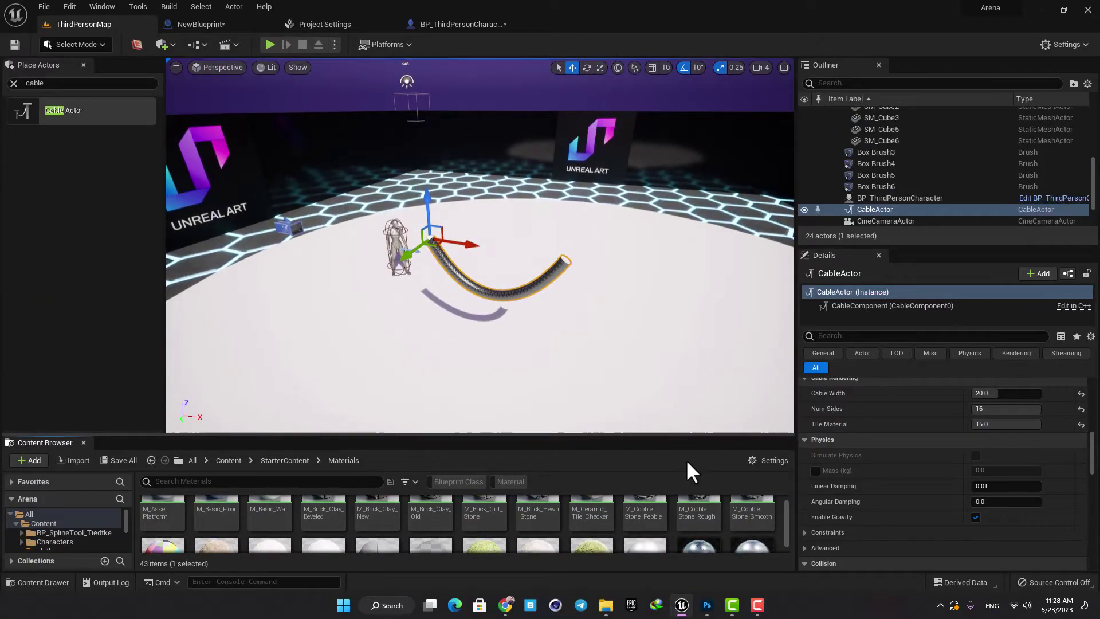
click(14, 83)
drag(57, 207, 565, 319)
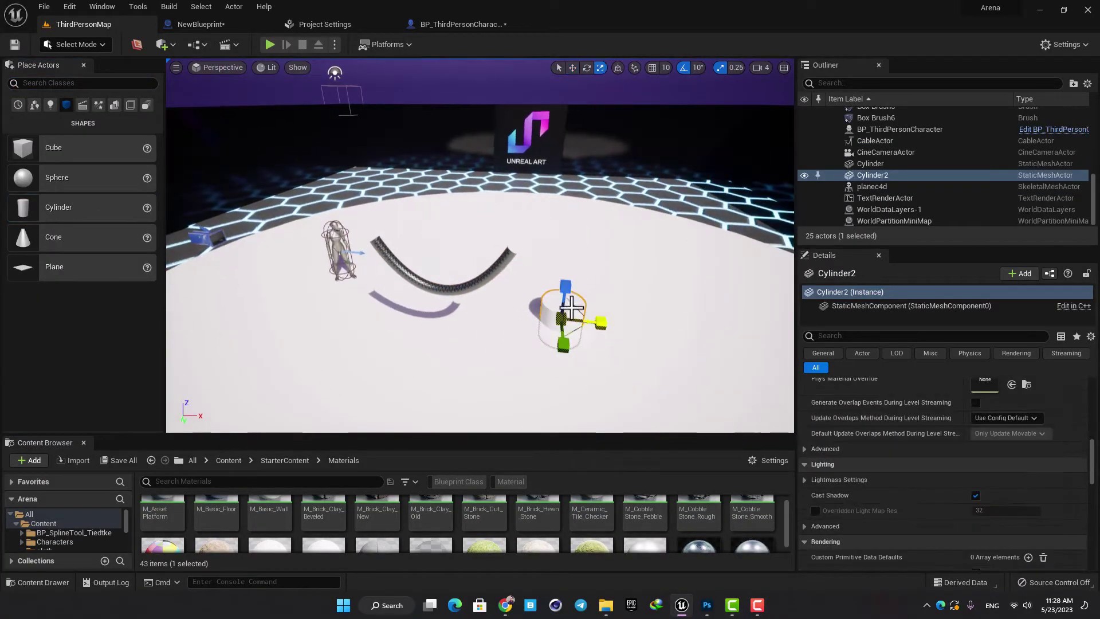
drag(527, 272, 528, 247)
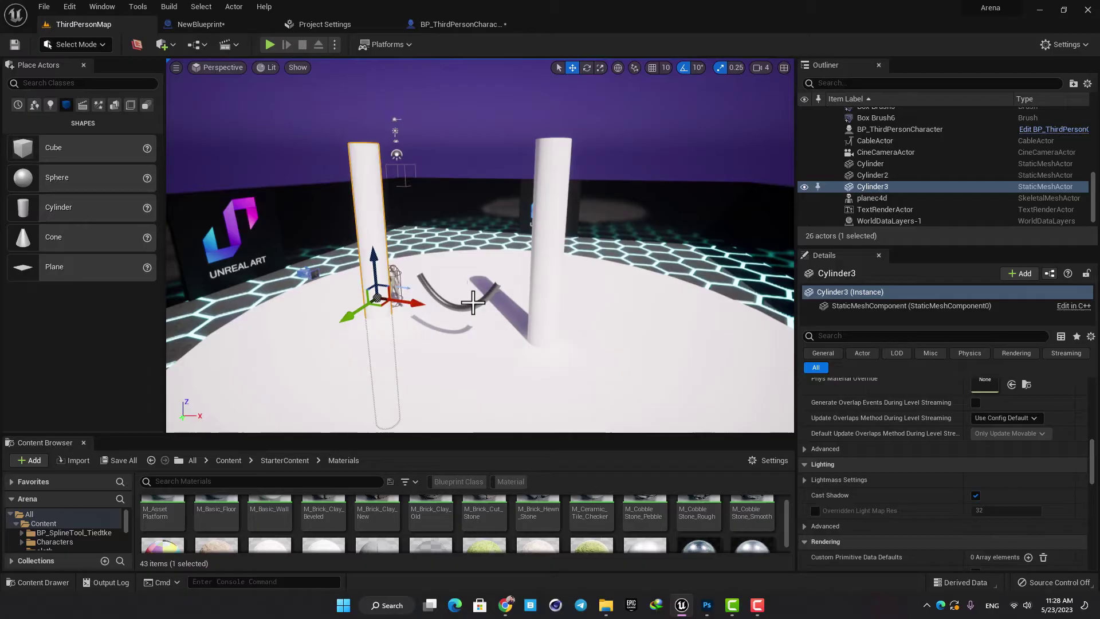
- Parent the CableActor to Cylinder3 and move the cable's start point to the top of that pillar
click(474, 299)
click(536, 279)
drag(874, 141, 872, 186)
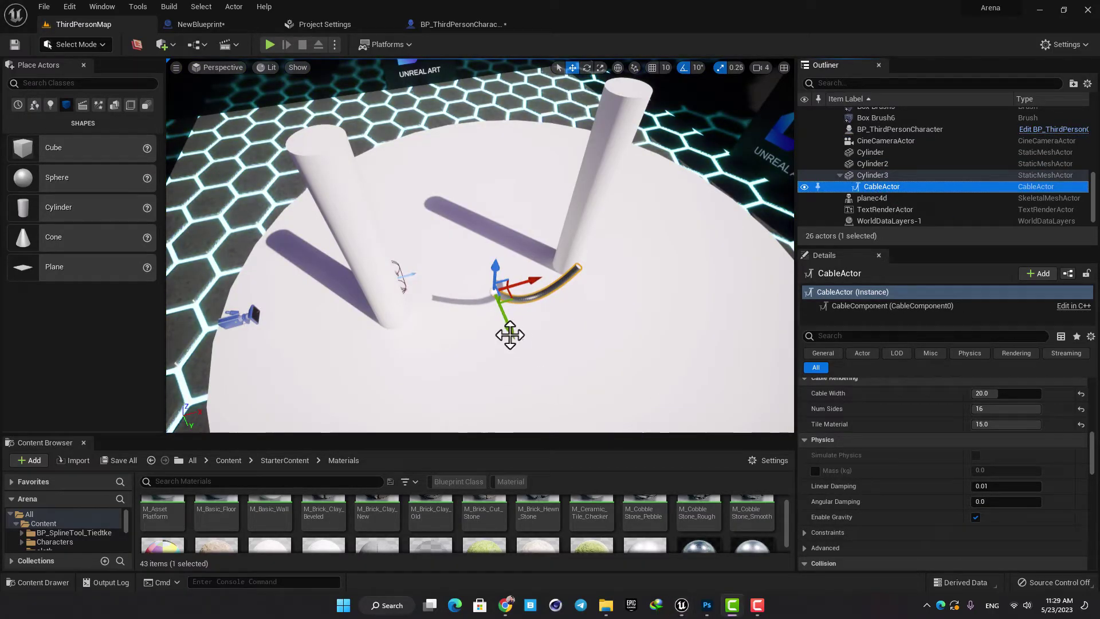
drag(510, 335, 485, 272)
drag(508, 234, 363, 201)
right_drag(363, 201, 332, 201)
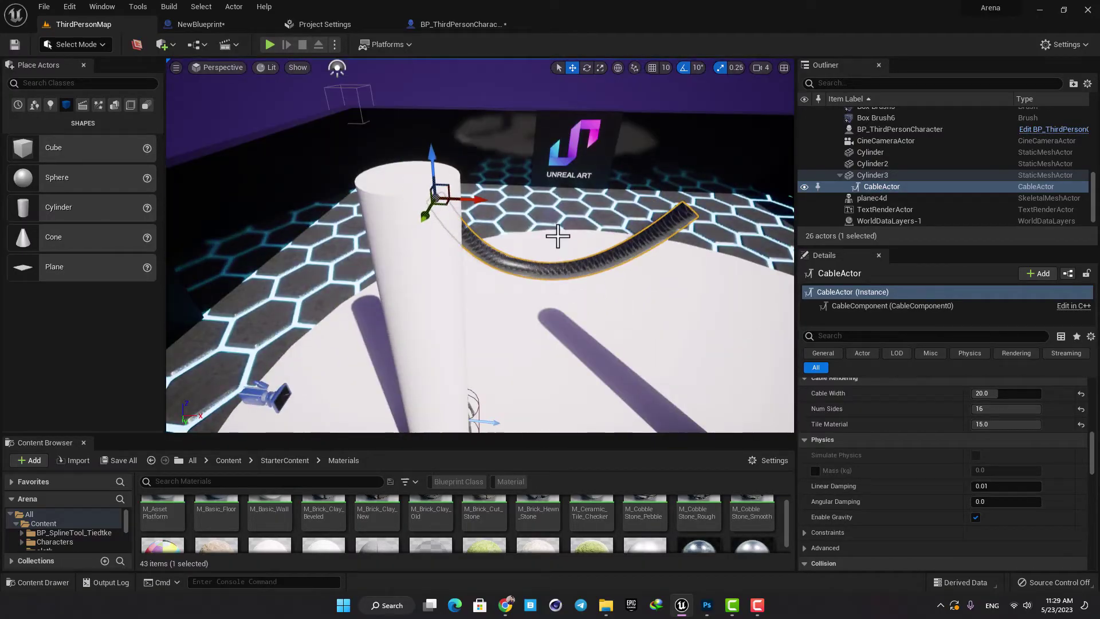
right_drag(558, 239, 430, 246)
- Move the Cylinder3 pillar across the floor to test whether the parented cable follows it
click(395, 303)
drag(383, 398, 454, 341)
right_drag(455, 340, 493, 326)
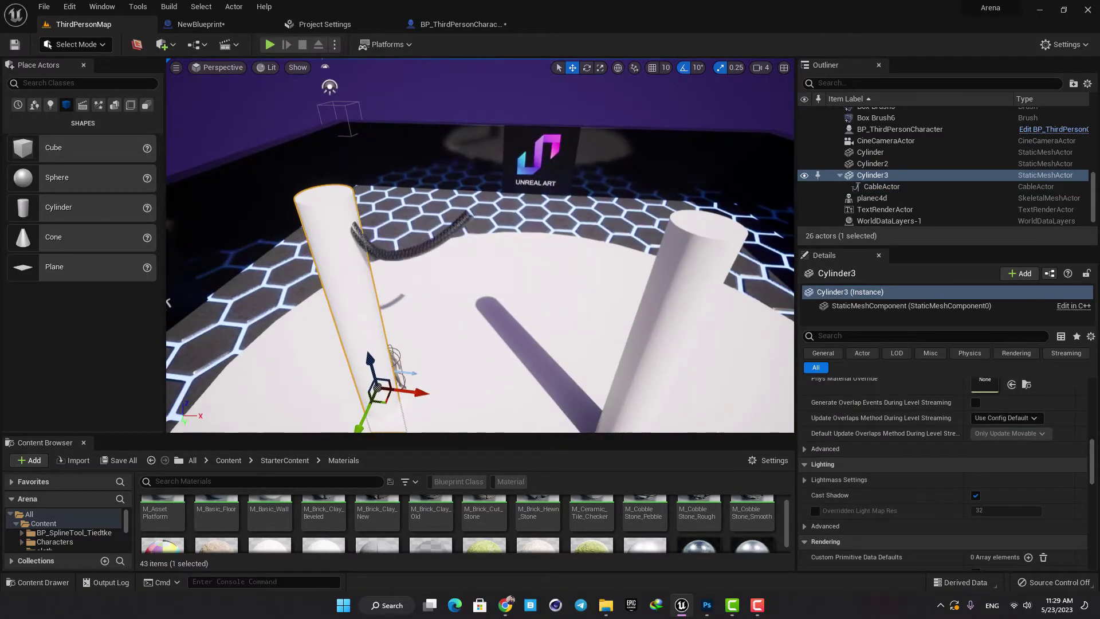
- Pick Cylinder2 as the cable's Attach End To referenced actor and set the End Location X to 0.0
click(466, 223)
click(464, 220)
scroll(894, 424, up, 10)
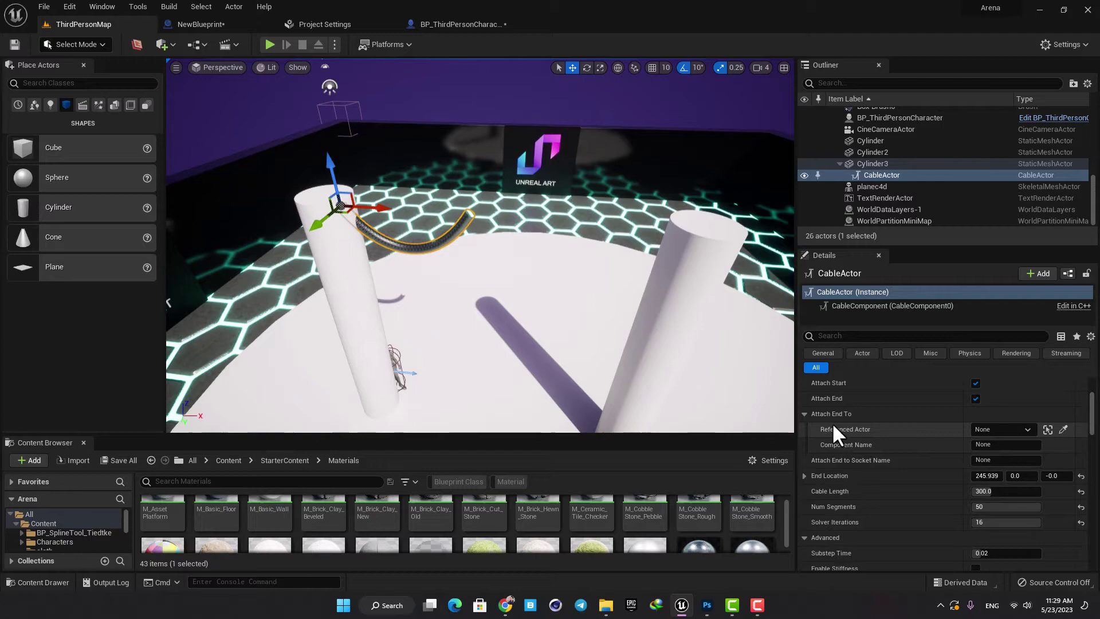
click(1061, 429)
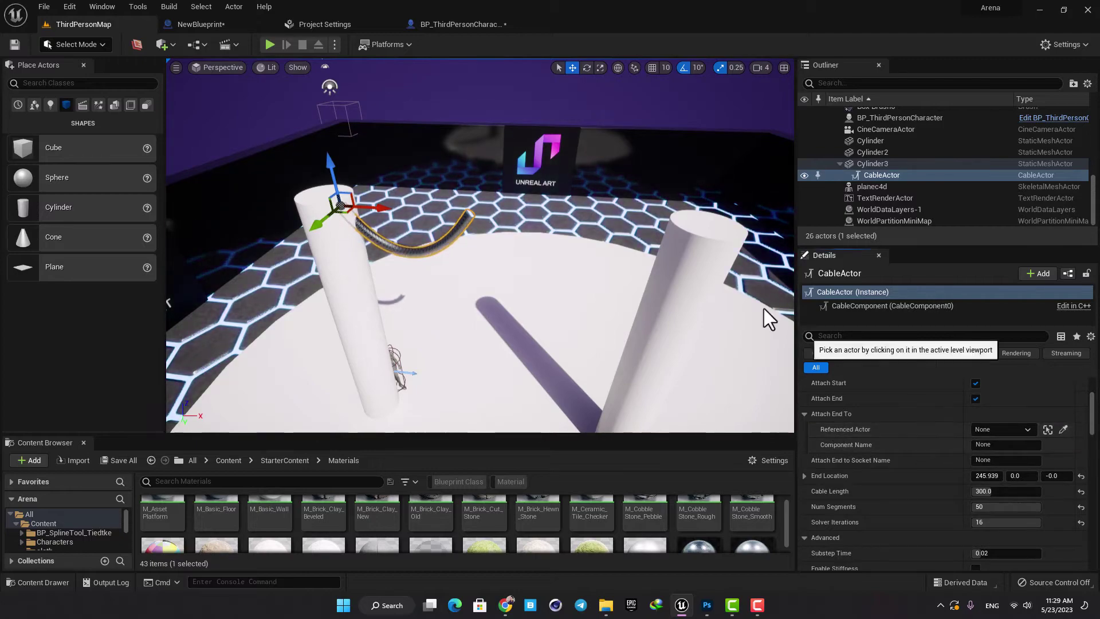
click(704, 242)
drag(576, 286, 719, 349)
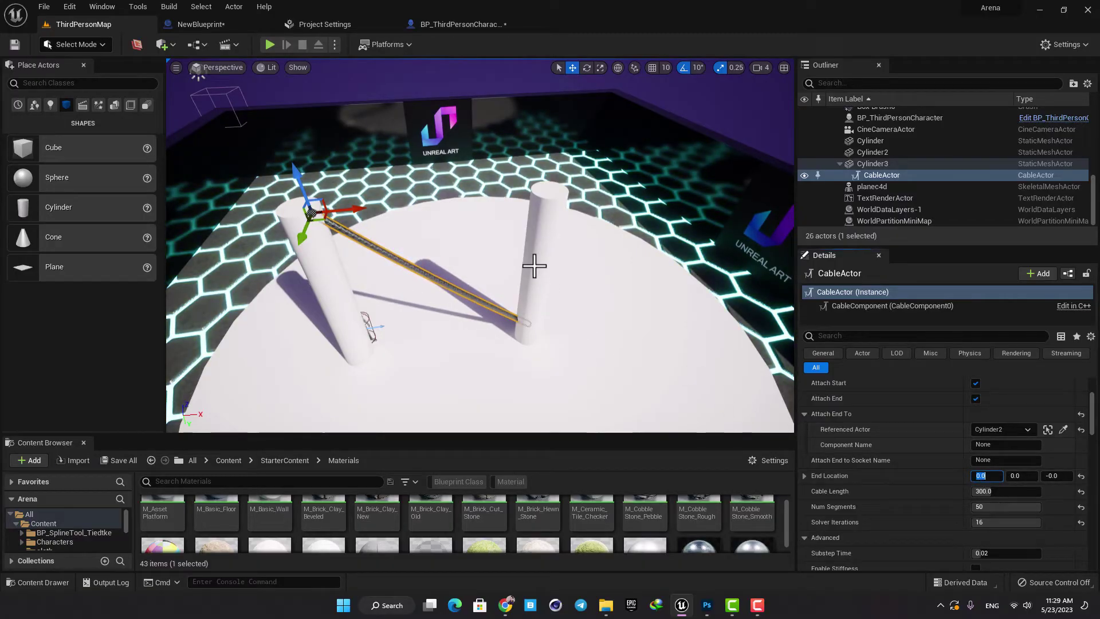
- Raise the cable's end to the top of Cylinder2 by trying an End Location Z of 50 and finishing with 45
click(524, 336)
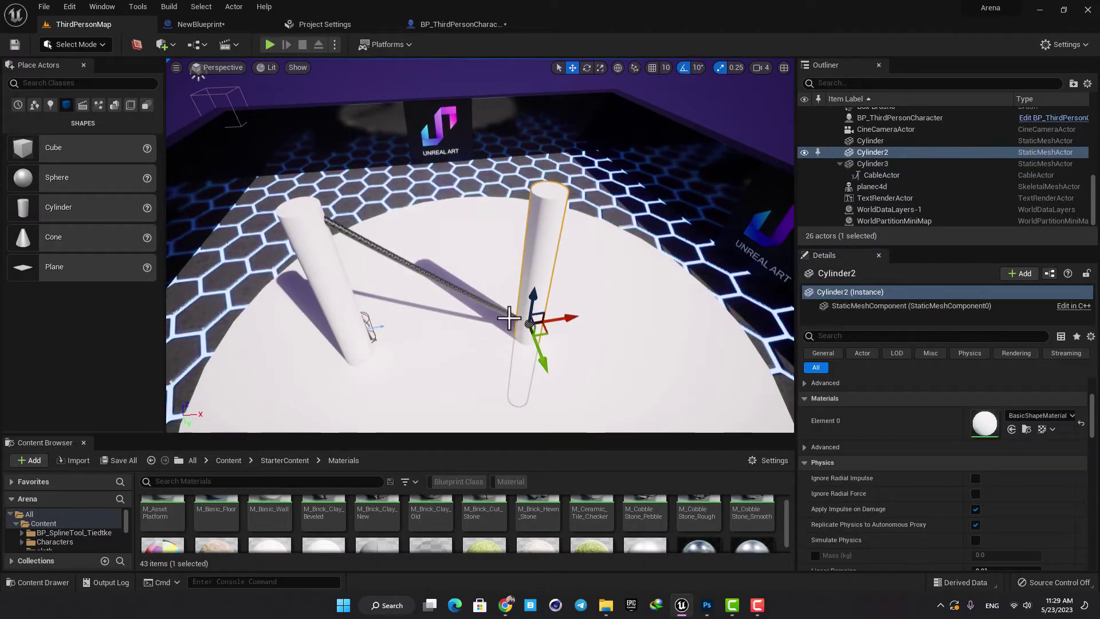
click(508, 318)
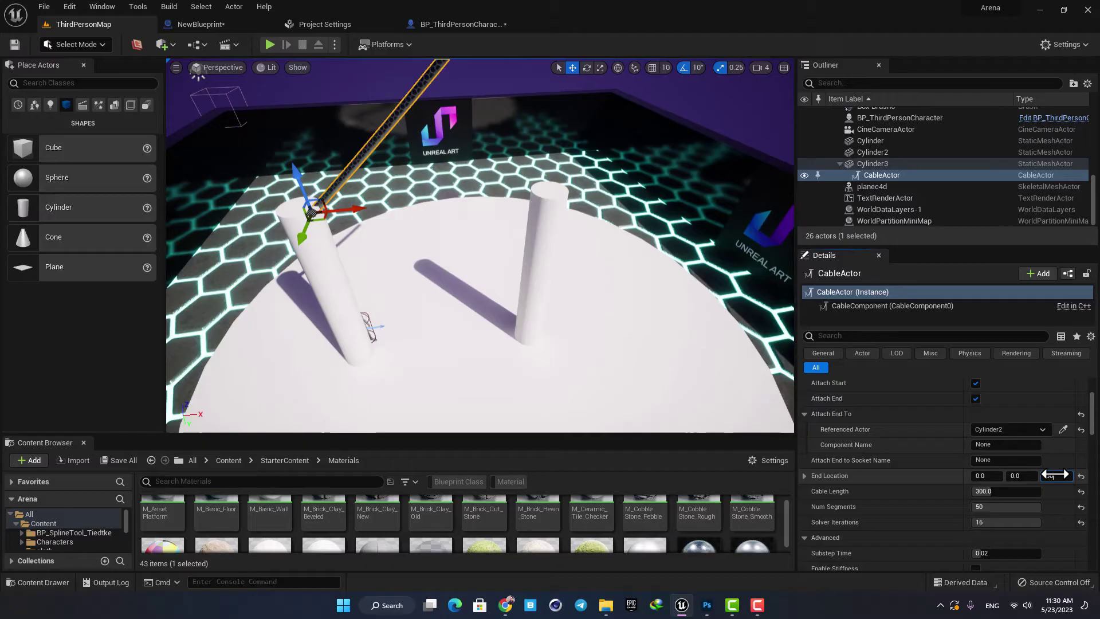
key(Return)
right_drag(619, 309, 636, 265)
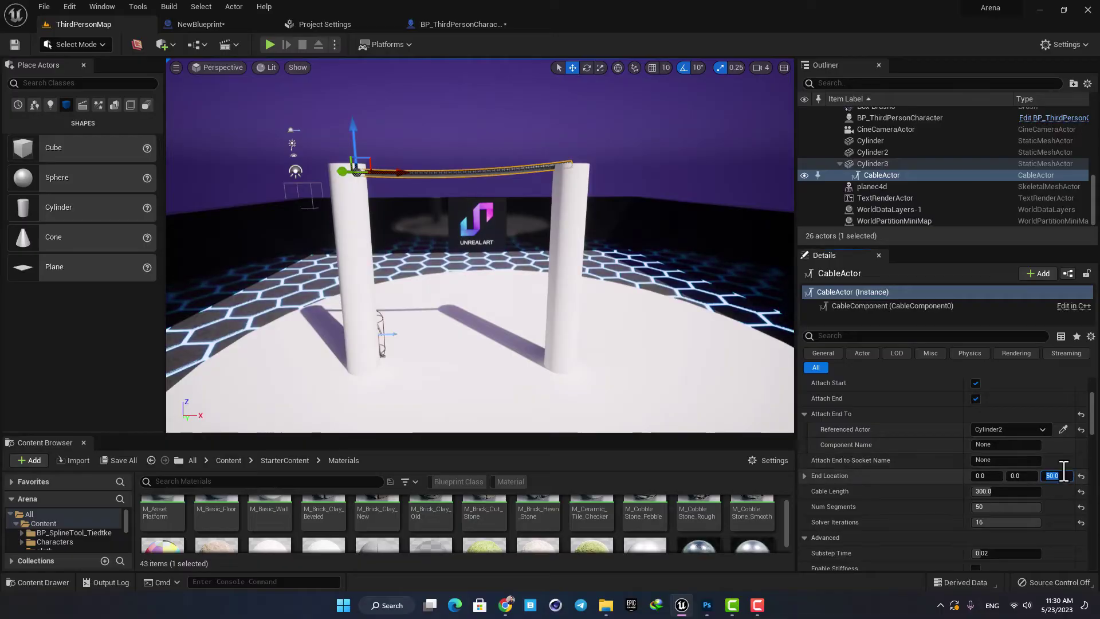
key(Return)
- Move the Cylinder2 pillar around the arena floor to test how the cable stretched between both pillars reacts
right_drag(673, 203, 632, 203)
click(673, 204)
key(e)
alt+drag(668, 209, 762, 372)
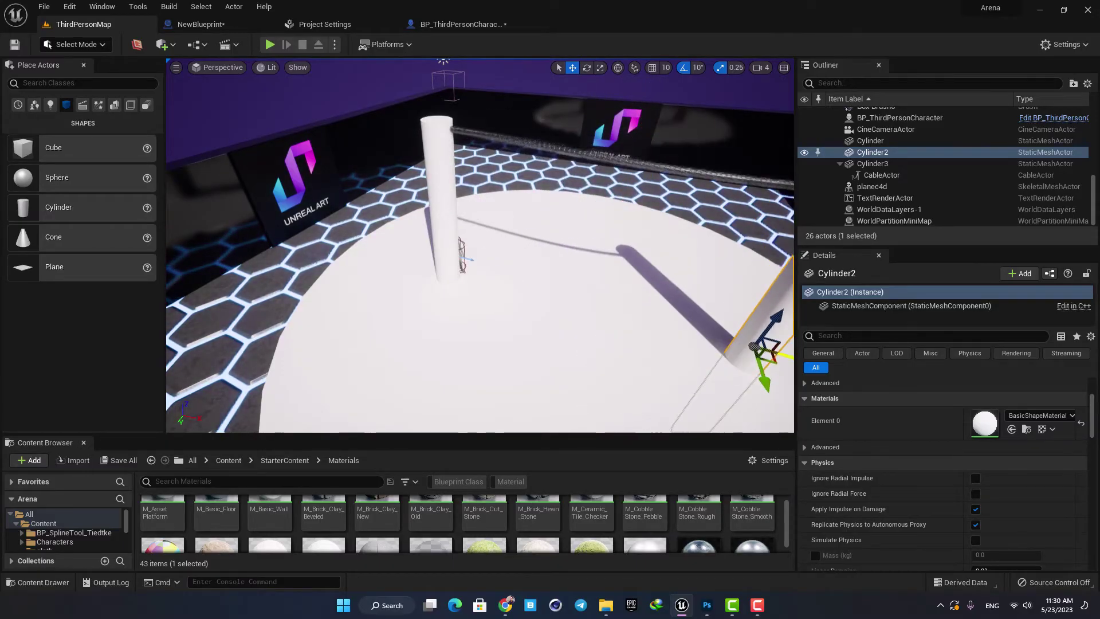
right_drag(602, 389, 650, 358)
drag(665, 354, 460, 338)
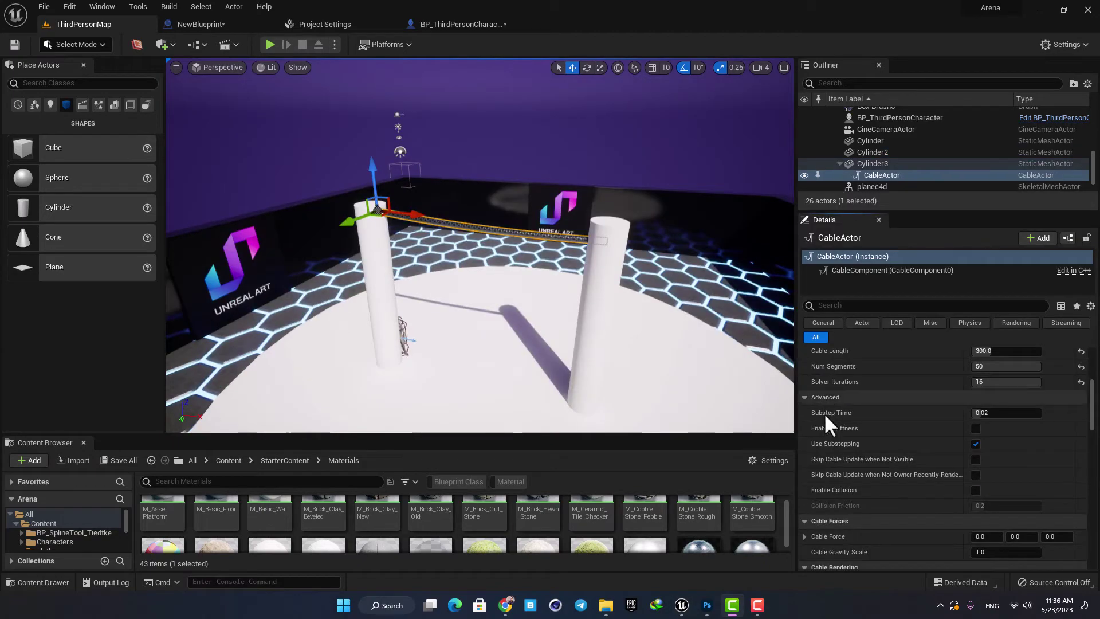
- Enable collision on the cable and turn off Attach Start and Attach End to let it drop
click(975, 490)
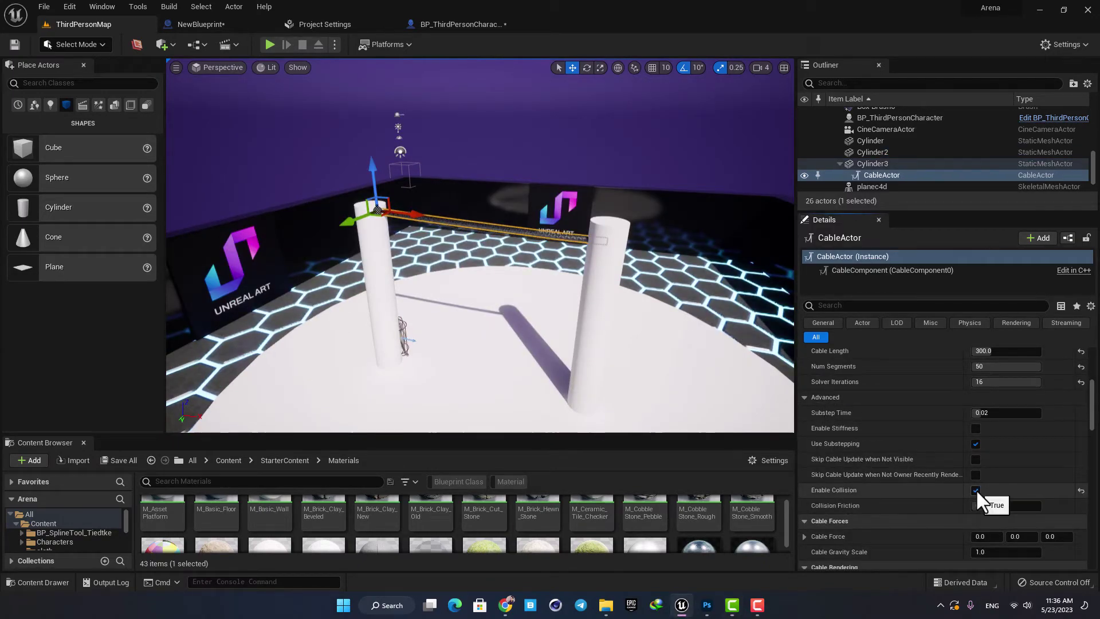
scroll(888, 397, up, 5)
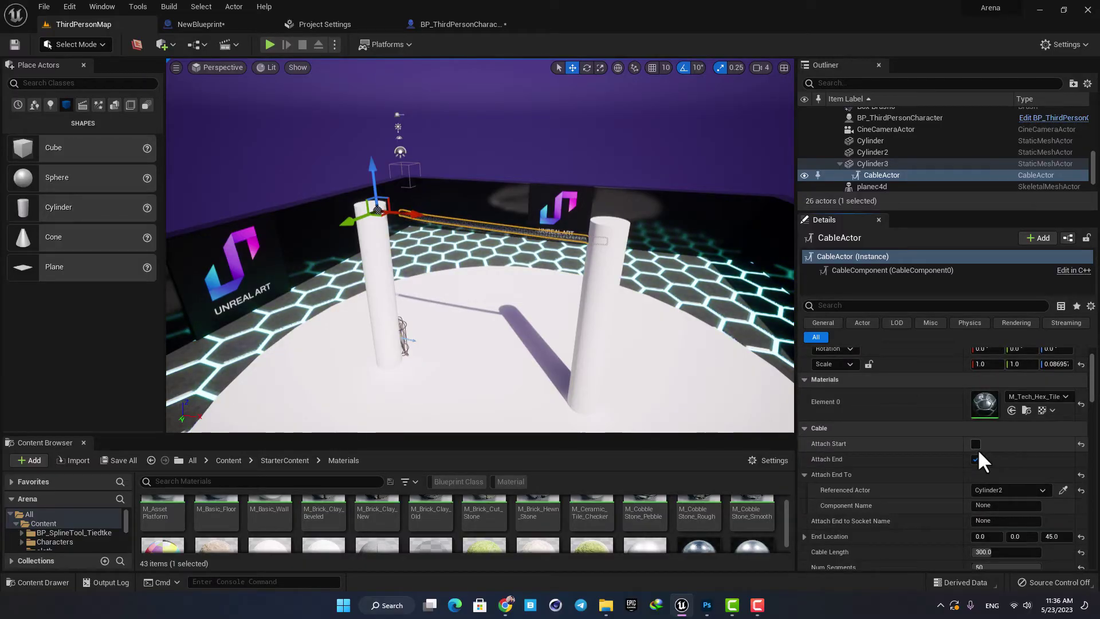
click(975, 460)
right_drag(510, 334, 524, 370)
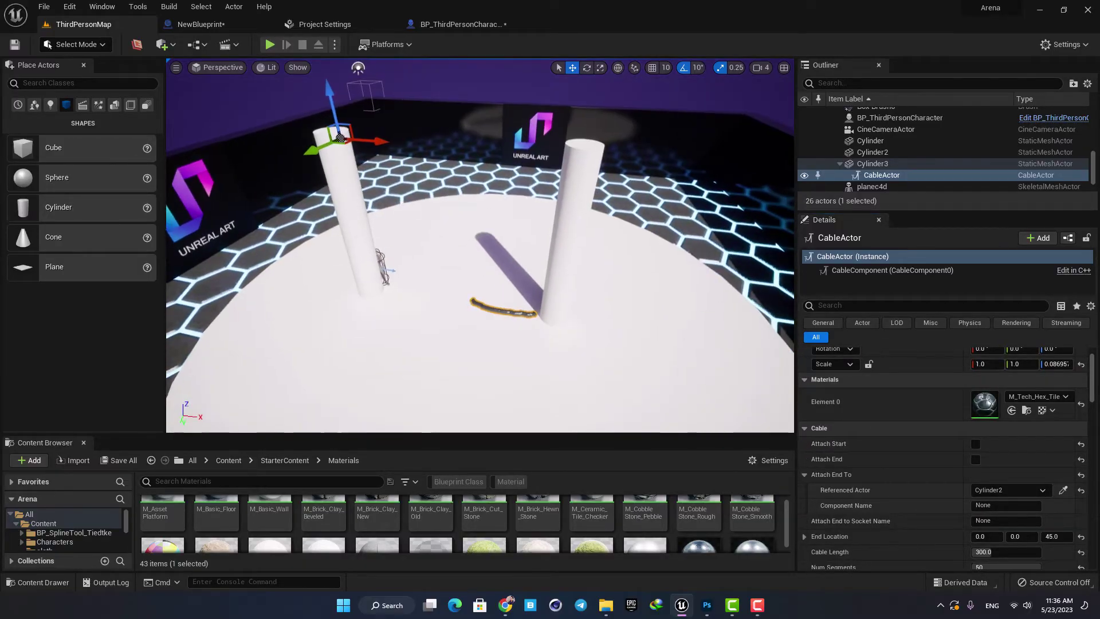
- Turn the cable's Attach Start and Attach End back on, review its settings and release both ends again
click(976, 459)
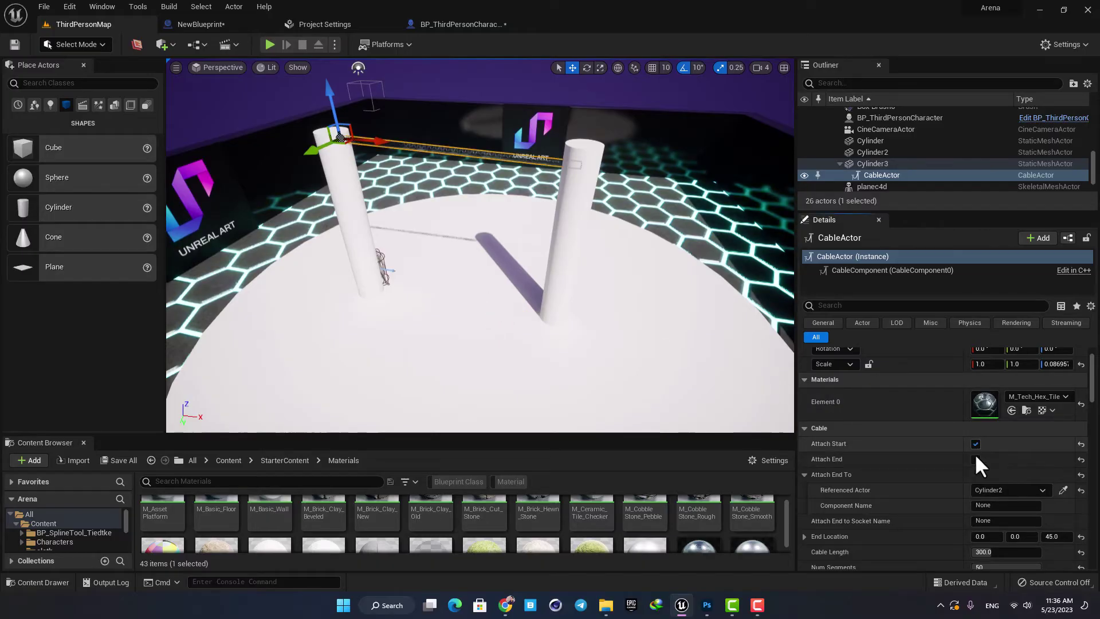
scroll(894, 437, down, 5)
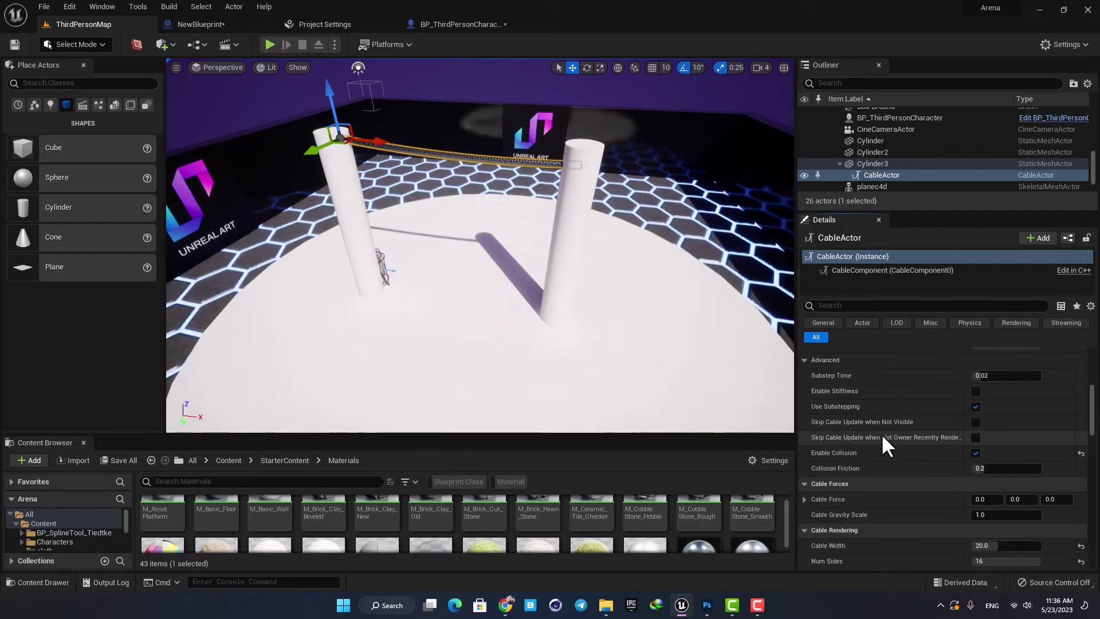
scroll(913, 440, up, 5)
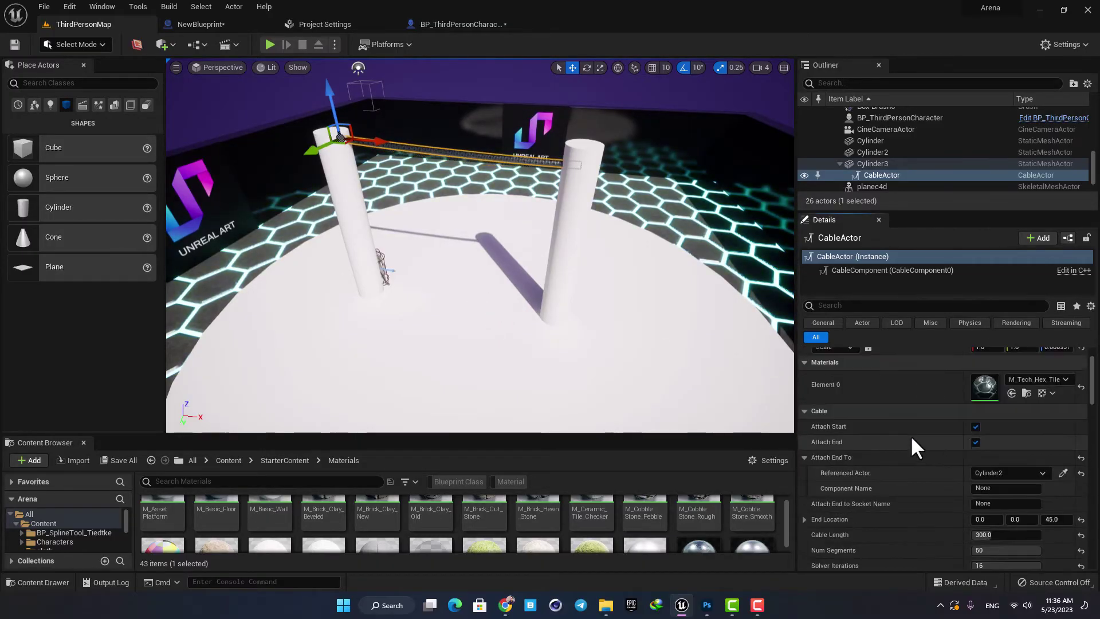
click(976, 442)
click(975, 426)
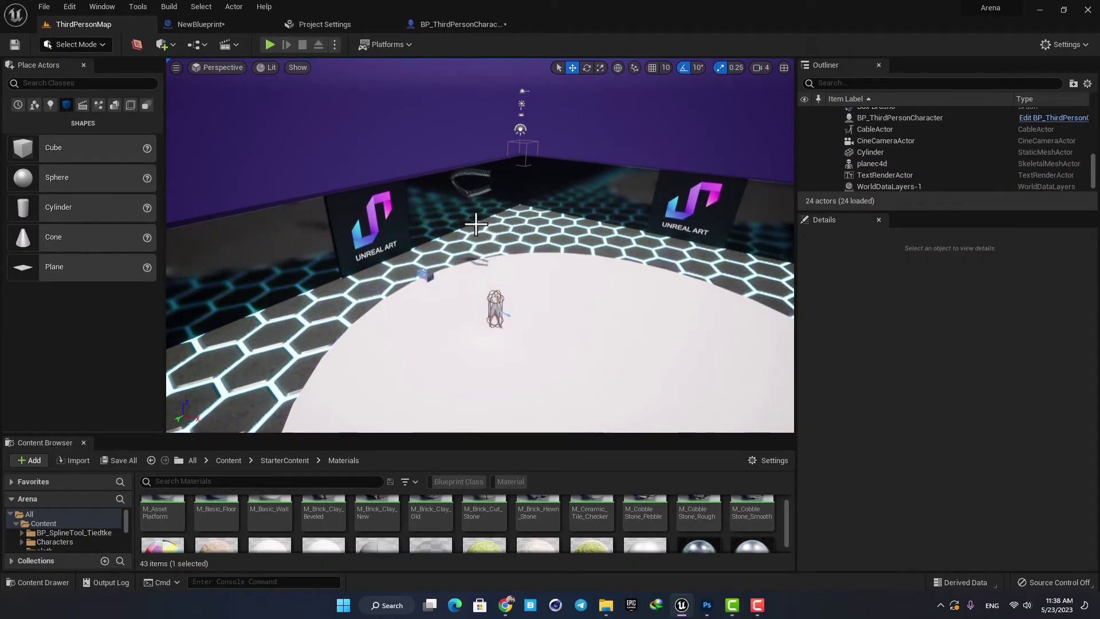
- Turn off Attach End on the CableActor and move the freely hanging cable higher above the arena
click(494, 195)
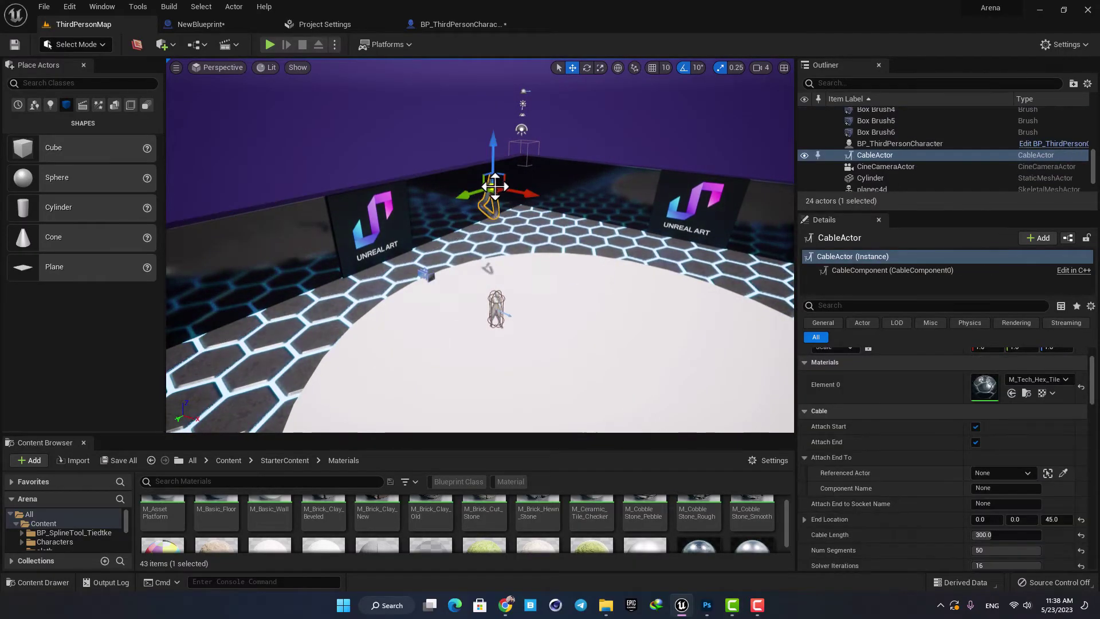
scroll(940, 484, up, 1)
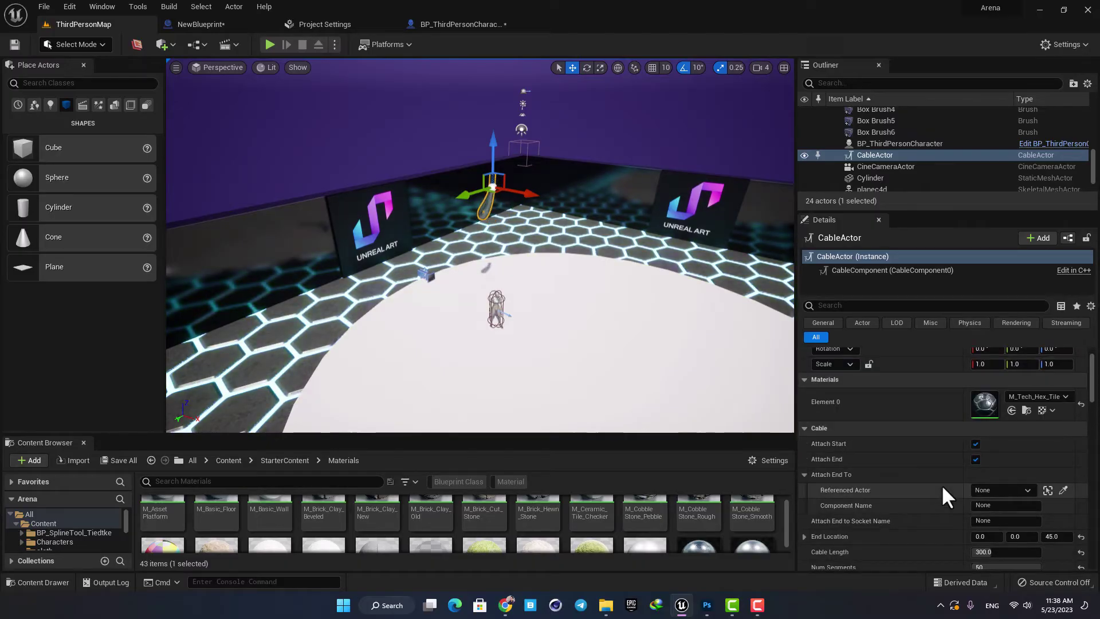
click(975, 459)
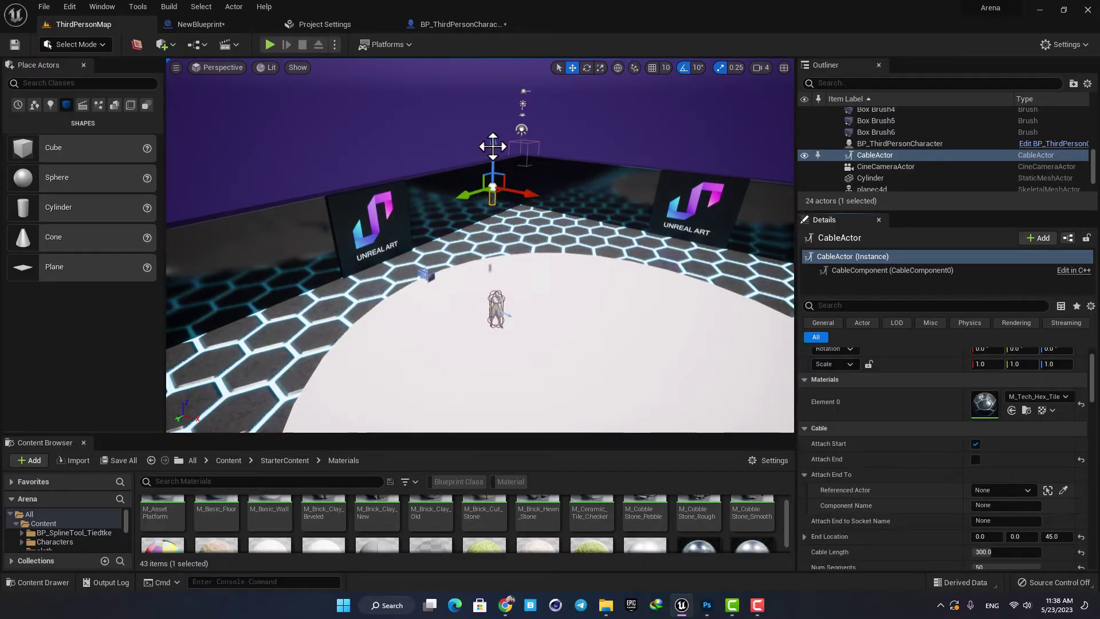
drag(493, 147, 492, 143)
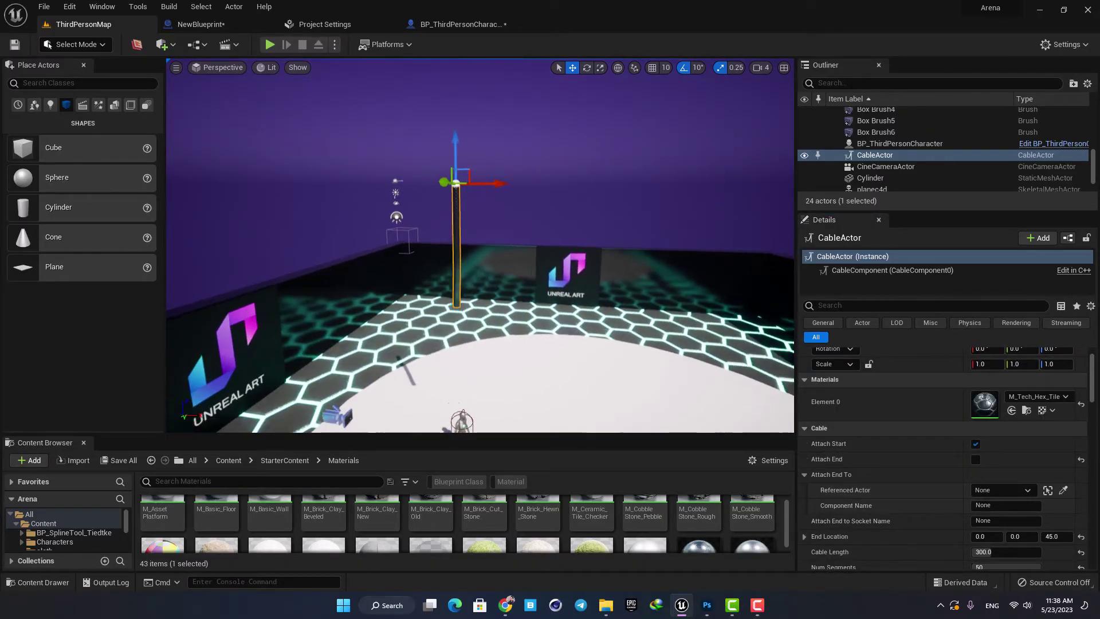
drag(497, 182, 613, 177)
drag(572, 130, 564, 67)
- Place a sphere shape in the arena and position it just above the floor below the hanging cable
drag(83, 187, 592, 409)
right_drag(592, 409, 635, 435)
drag(516, 296, 505, 222)
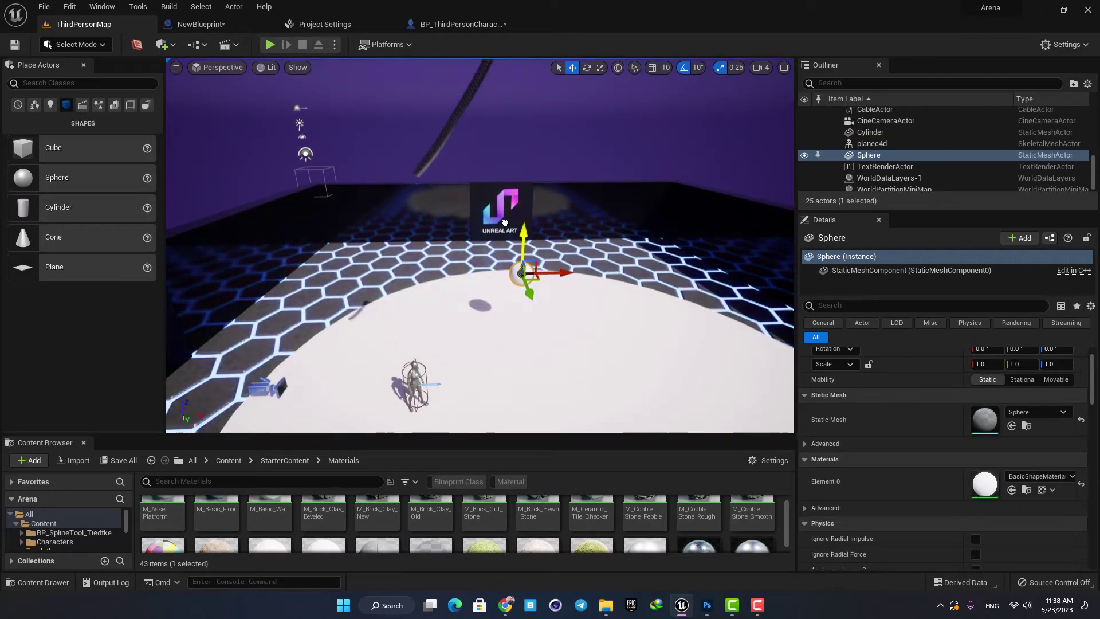
right_drag(505, 222, 558, 246)
drag(401, 254, 573, 300)
right_drag(574, 299, 536, 321)
drag(545, 274, 519, 281)
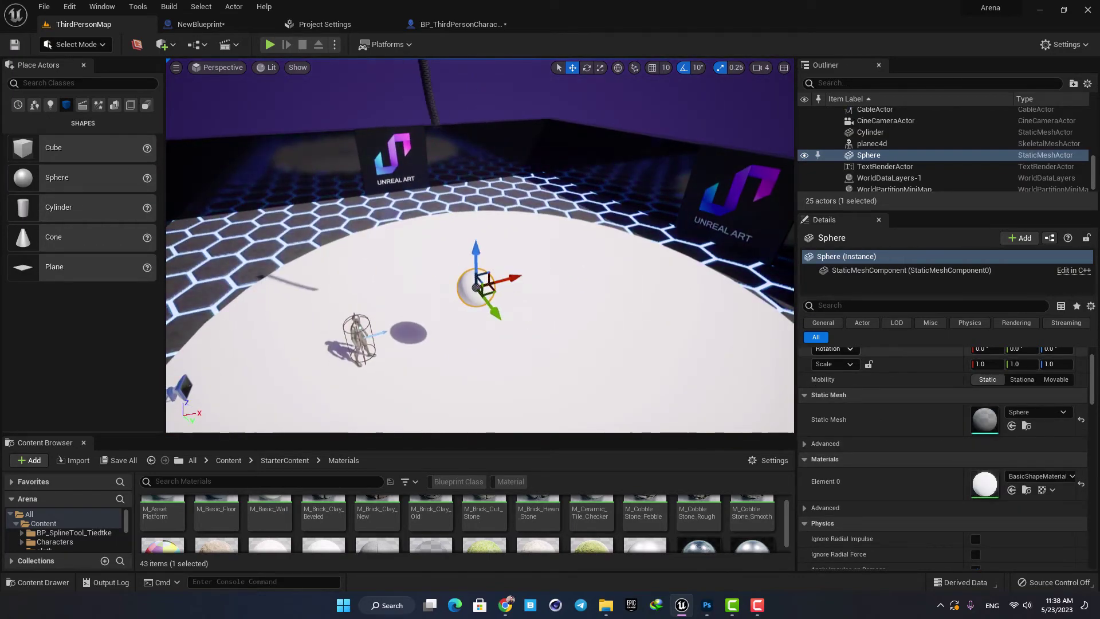
- Assign M_Metal_Burnished_Steel to the sphere and scale it uniformly to 2.25
right_drag(731, 322, 593, 449)
drag(593, 437, 590, 337)
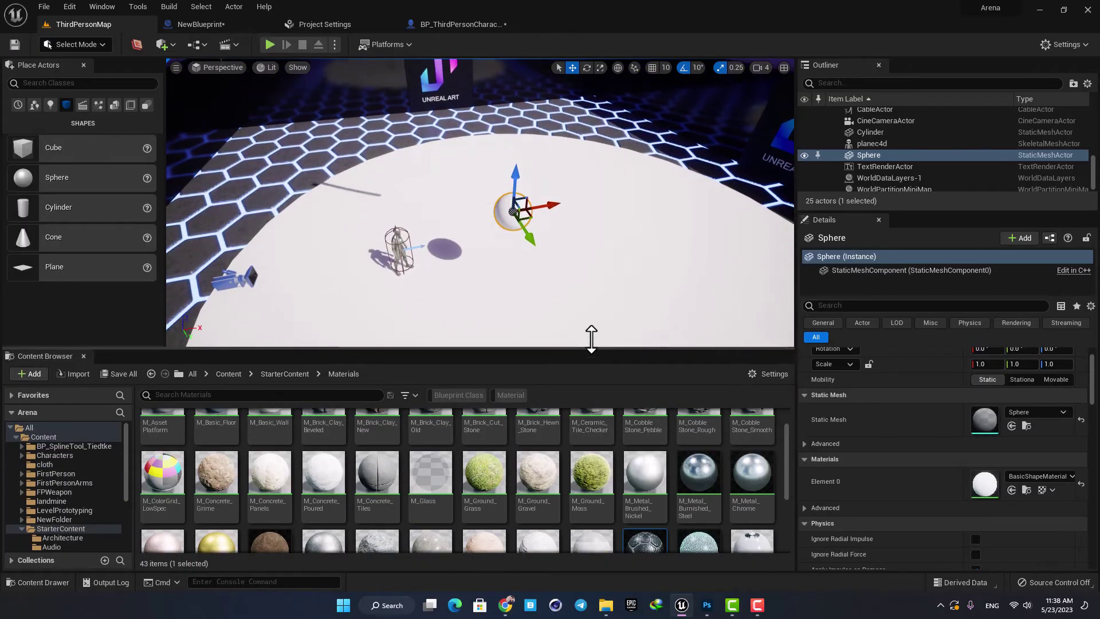
drag(698, 464, 516, 206)
right_drag(516, 206, 488, 201)
key(r)
drag(498, 165, 533, 156)
- Turn on Attach End for the cable and pick the Sphere as its referenced actor
right_drag(533, 155, 432, 128)
click(430, 118)
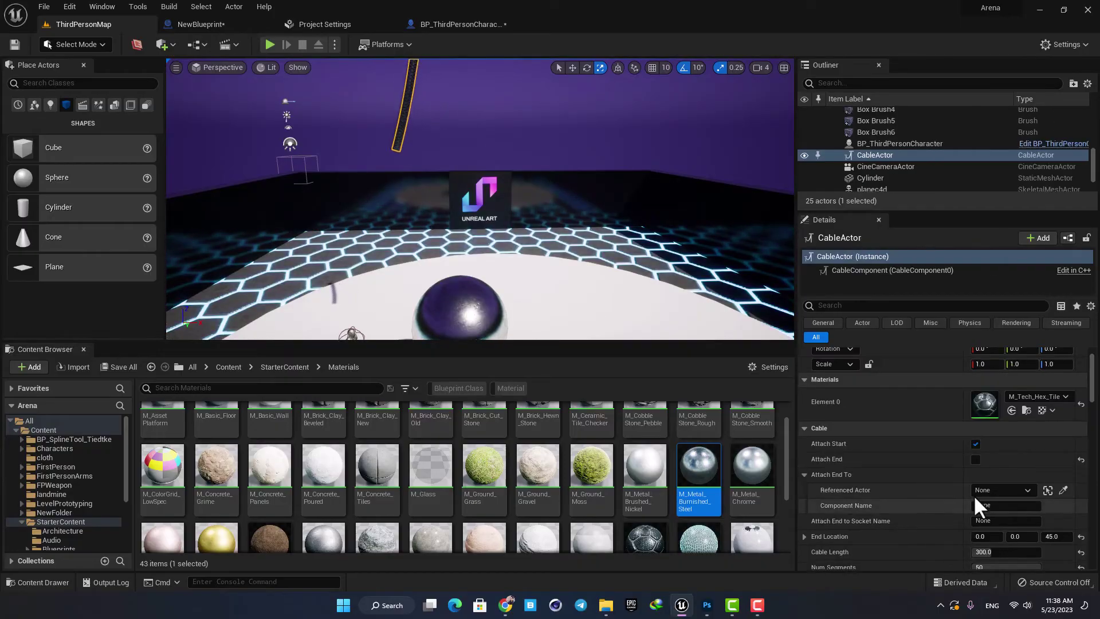
click(975, 459)
click(1063, 490)
click(464, 304)
right_drag(464, 303, 471, 338)
- Move the cable's start point horizontally until the cable hangs straight above the steel sphere
right_drag(488, 156, 488, 172)
key(w)
drag(515, 157, 518, 166)
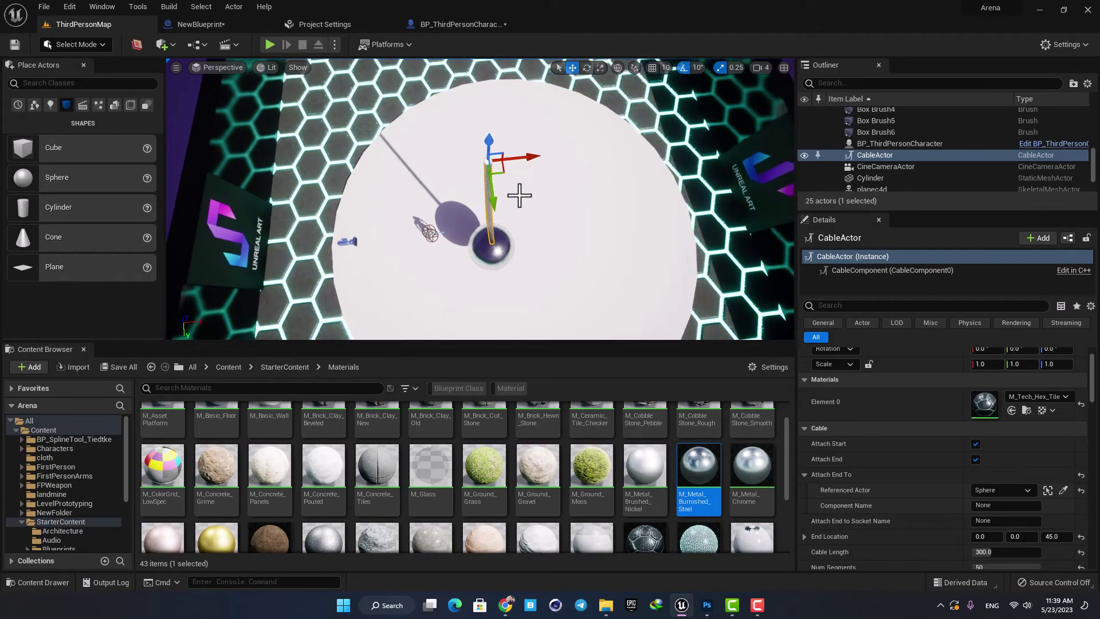
right_drag(518, 196, 504, 215)
drag(382, 212, 370, 212)
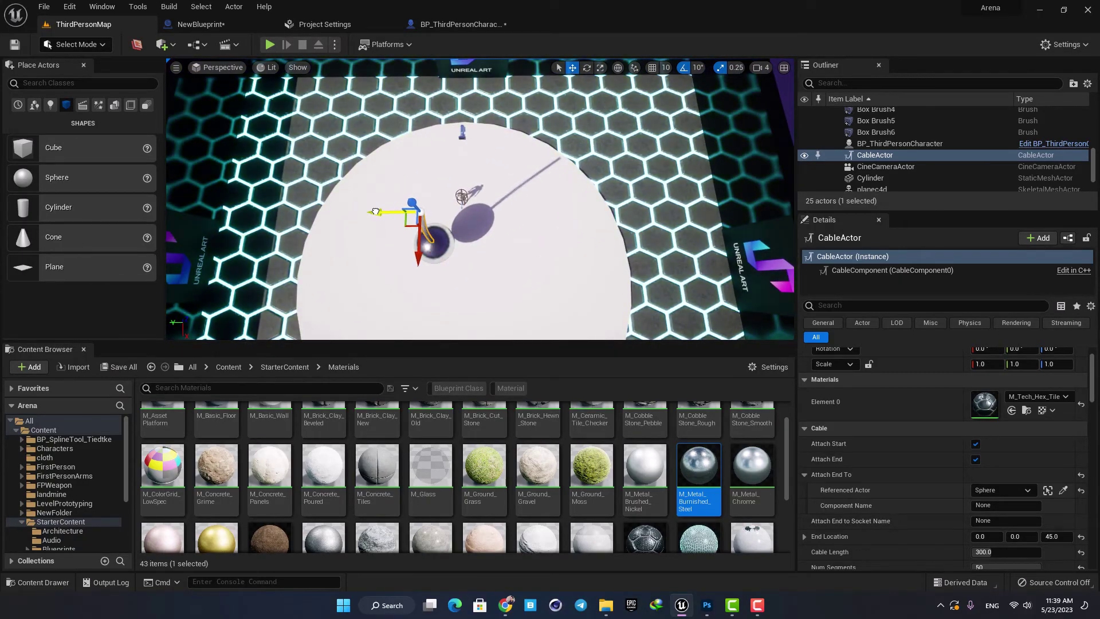
right_drag(369, 212, 528, 137)
right_drag(404, 133, 478, 228)
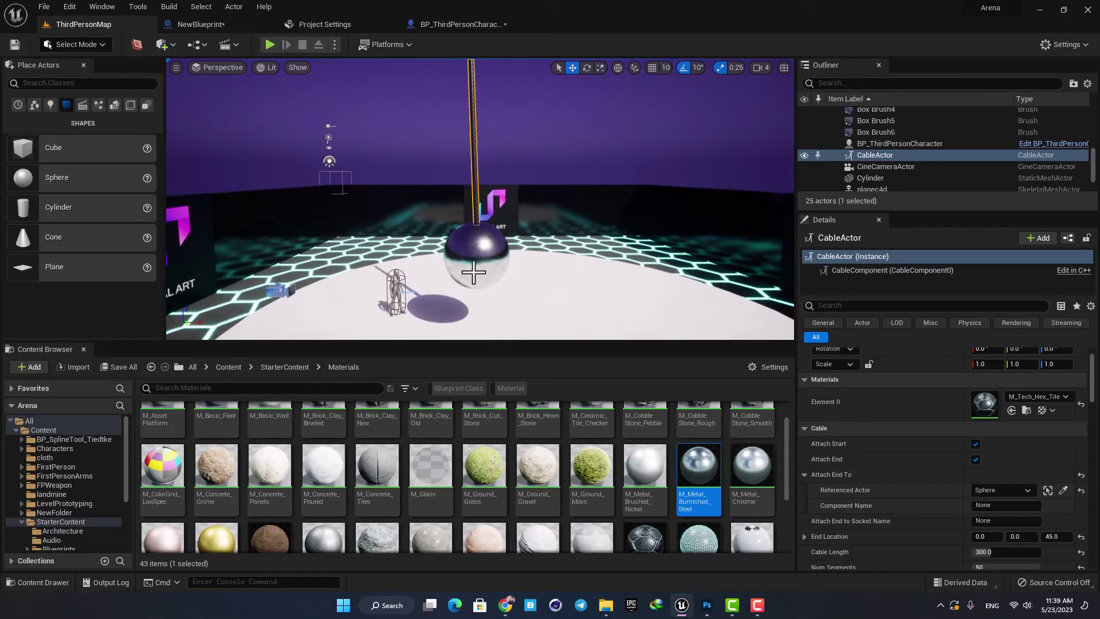
- Place a cube shape in the arena and move it up to the cable's upper end above the steel sphere
click(477, 228)
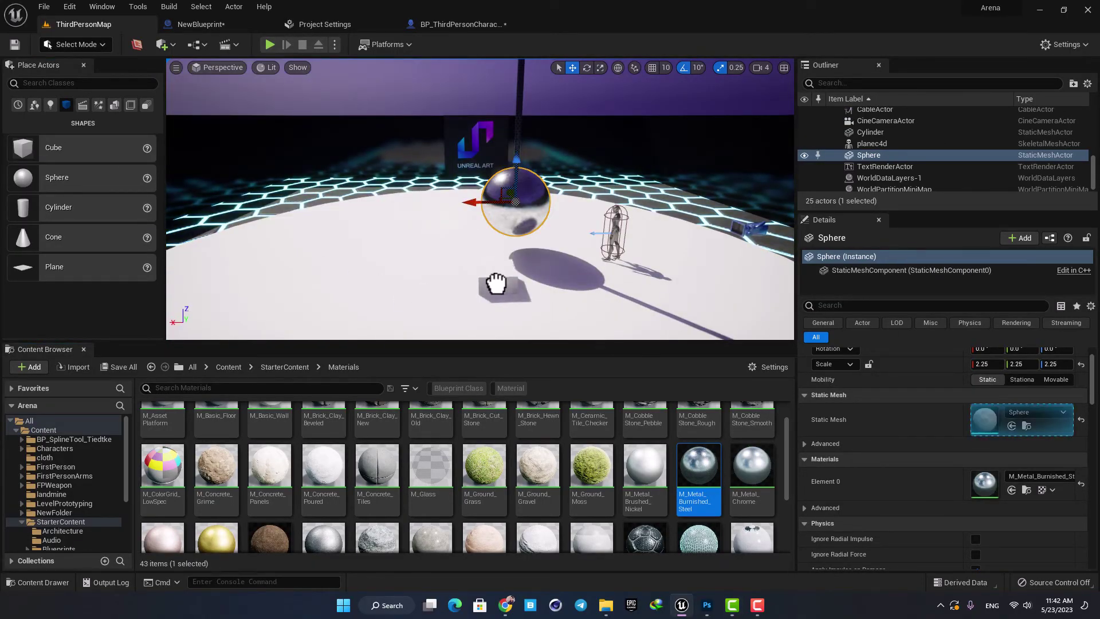
drag(496, 285, 498, 283)
drag(499, 249, 498, 87)
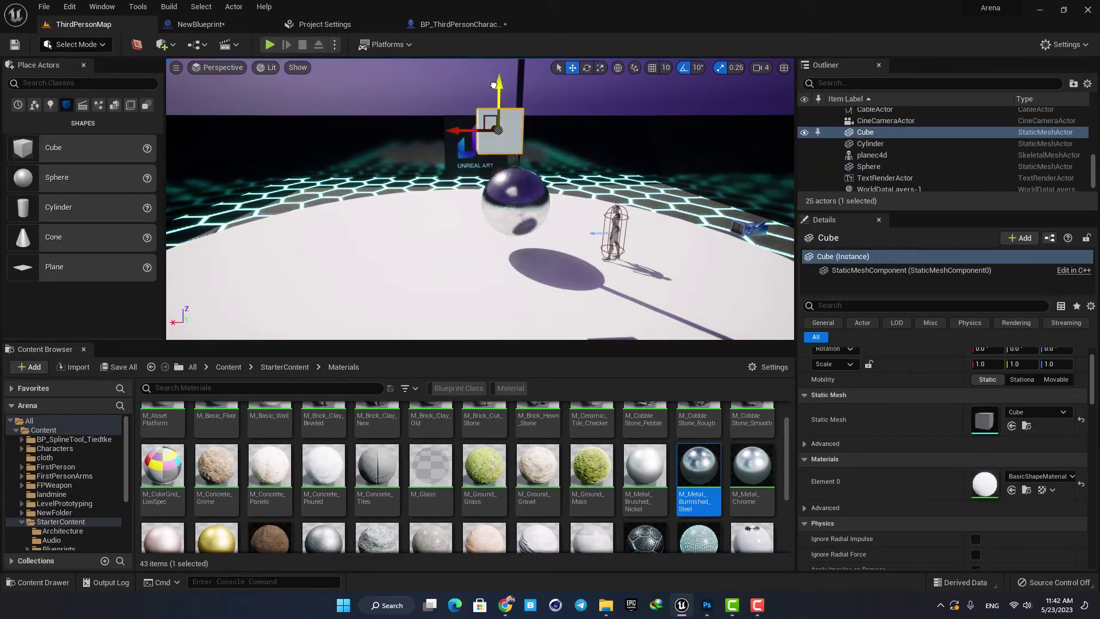
right_drag(498, 87, 390, 213)
drag(389, 213, 434, 136)
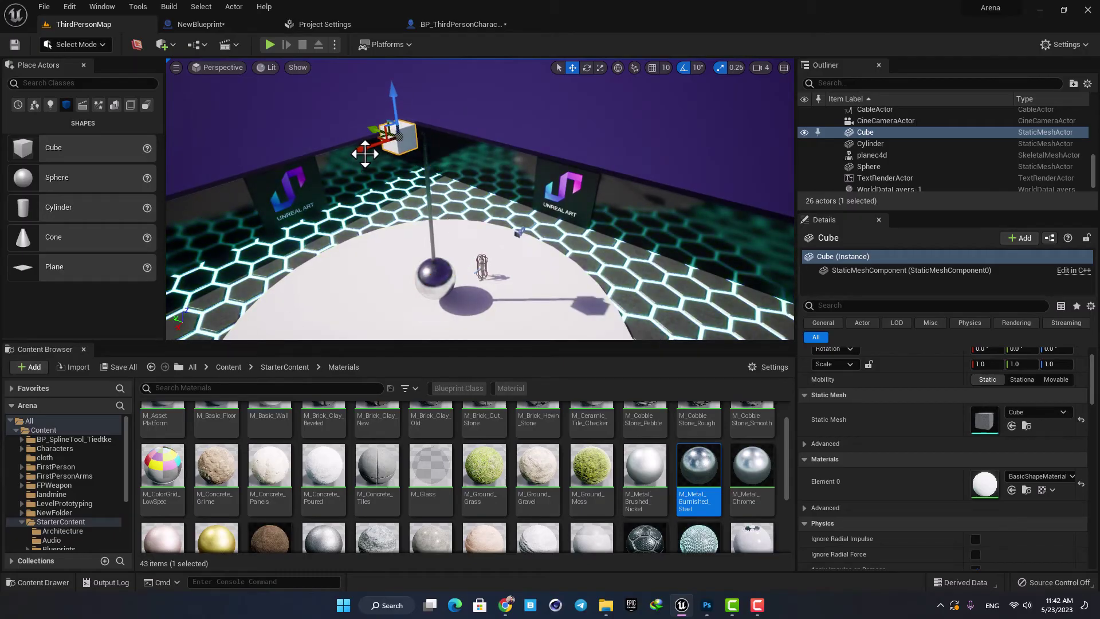
right_drag(400, 124, 557, 188)
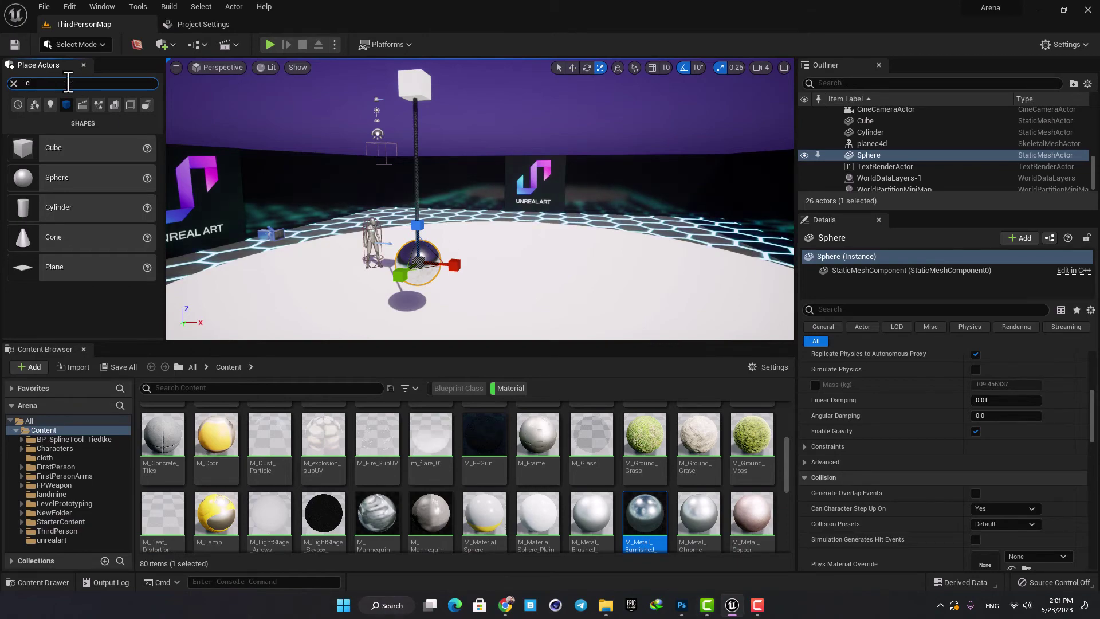
- Place a Physics Constraint Actor in the level and position it on the cable between the cube and the sphere
drag(54, 102, 421, 172)
key(f)
alt+drag(452, 229, 596, 223)
drag(553, 183, 490, 180)
- Pick the Cube as Constraint Actor 1 and the Sphere as Constraint Actor 2 of the physics constraint
scroll(573, 189, down, 5)
scroll(489, 180, up, 3)
scroll(926, 411, up, 10)
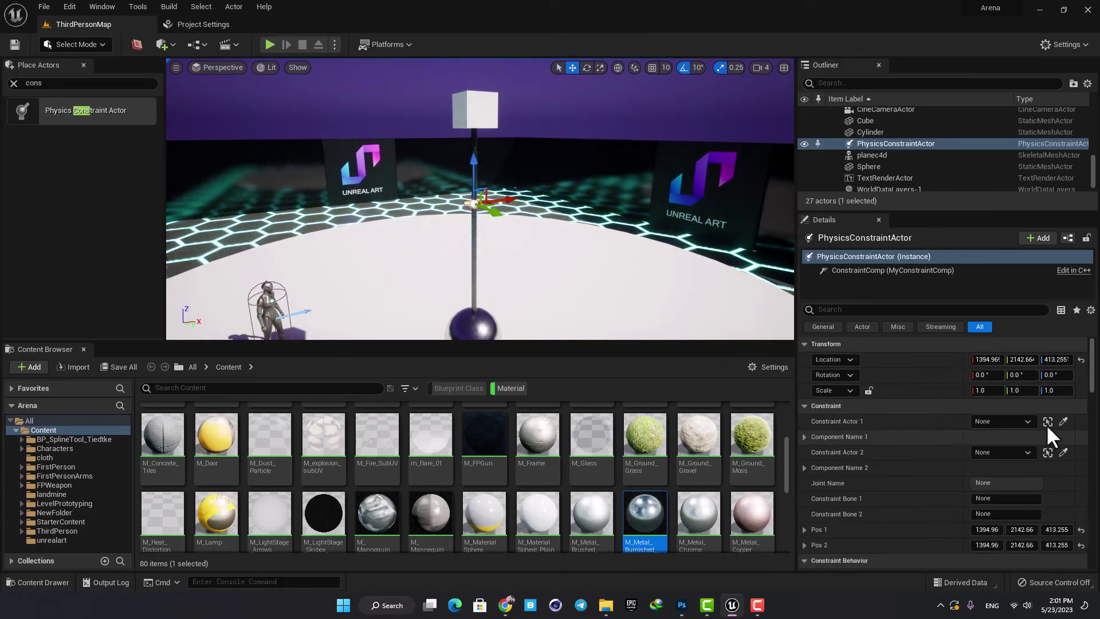
click(1064, 421)
click(468, 99)
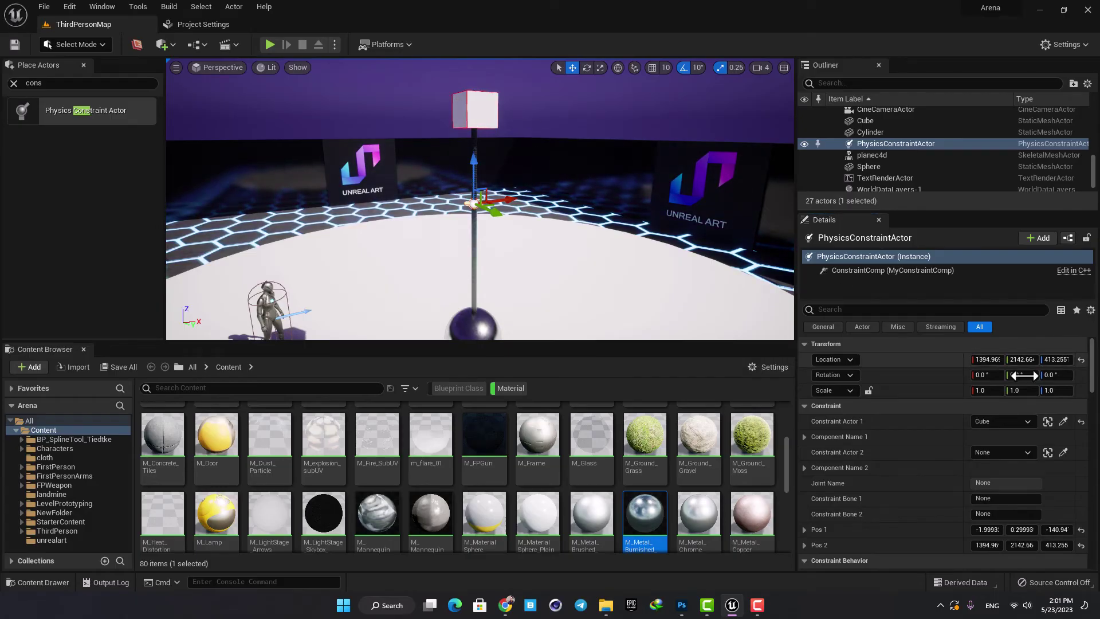
click(1064, 452)
click(490, 323)
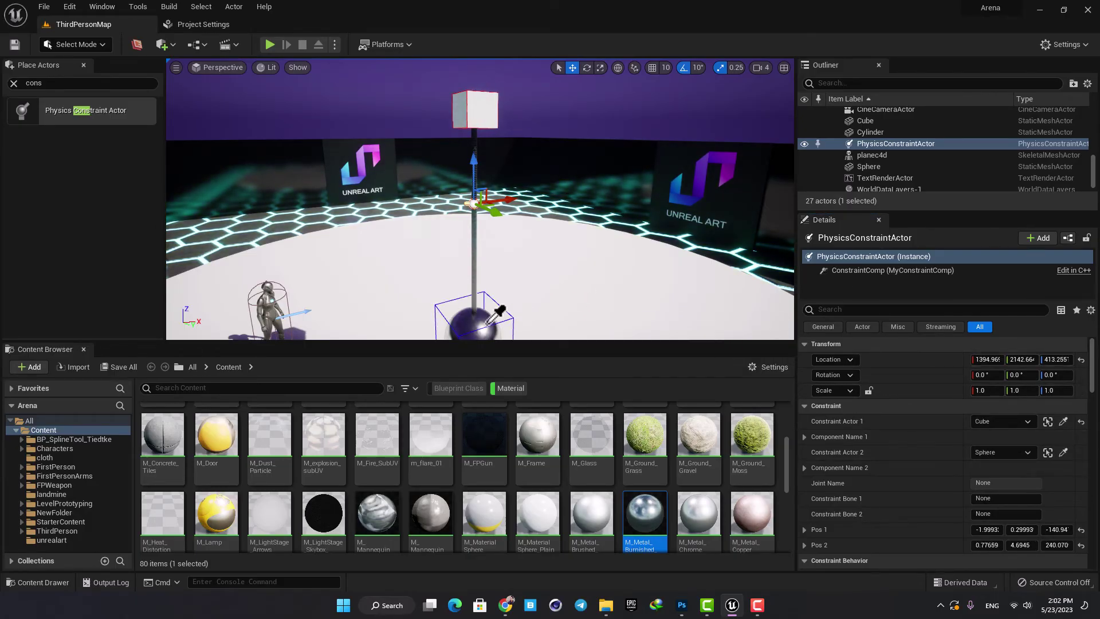
- Set the steel sphere's mobility to Movable and turn on Simulate Physics for it
right_drag(496, 287, 471, 304)
click(470, 293)
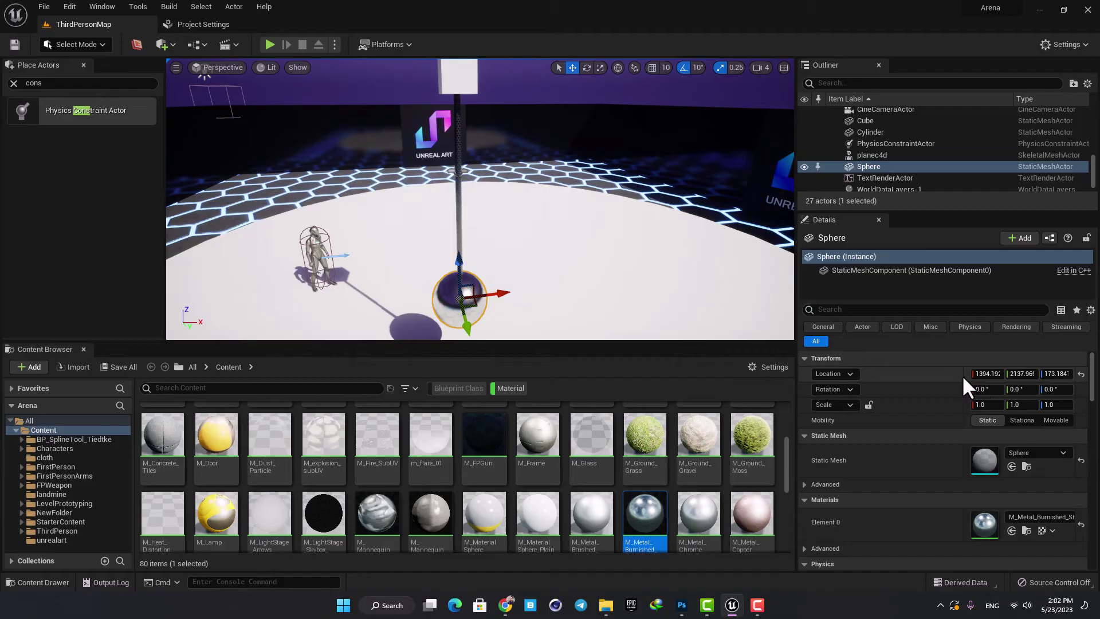
click(1056, 420)
scroll(837, 414, down, 2)
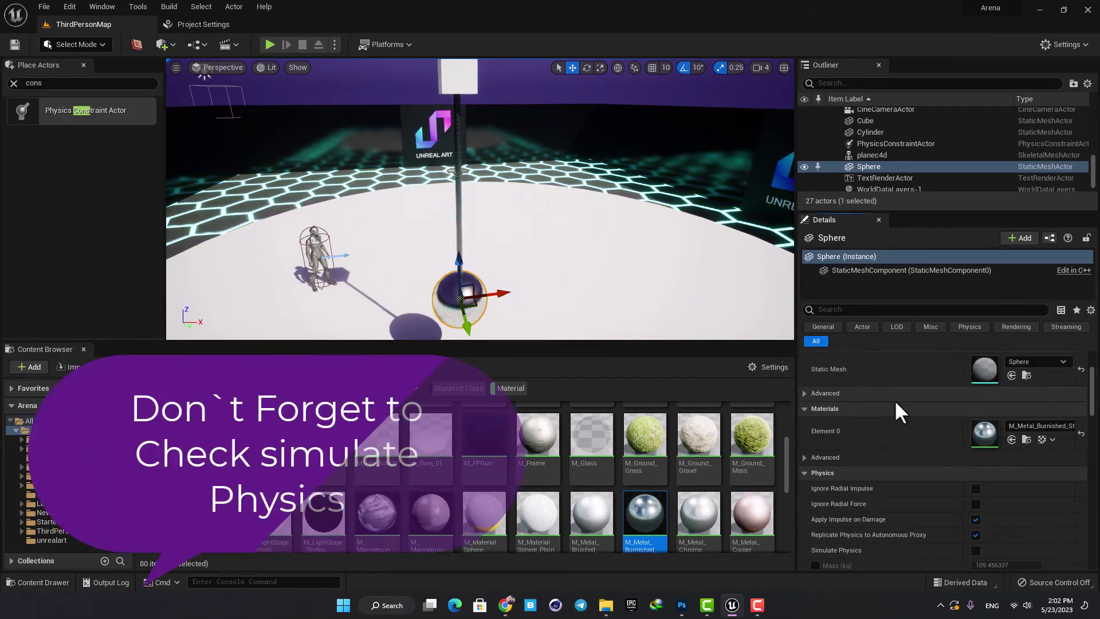
scroll(898, 399, down, 3)
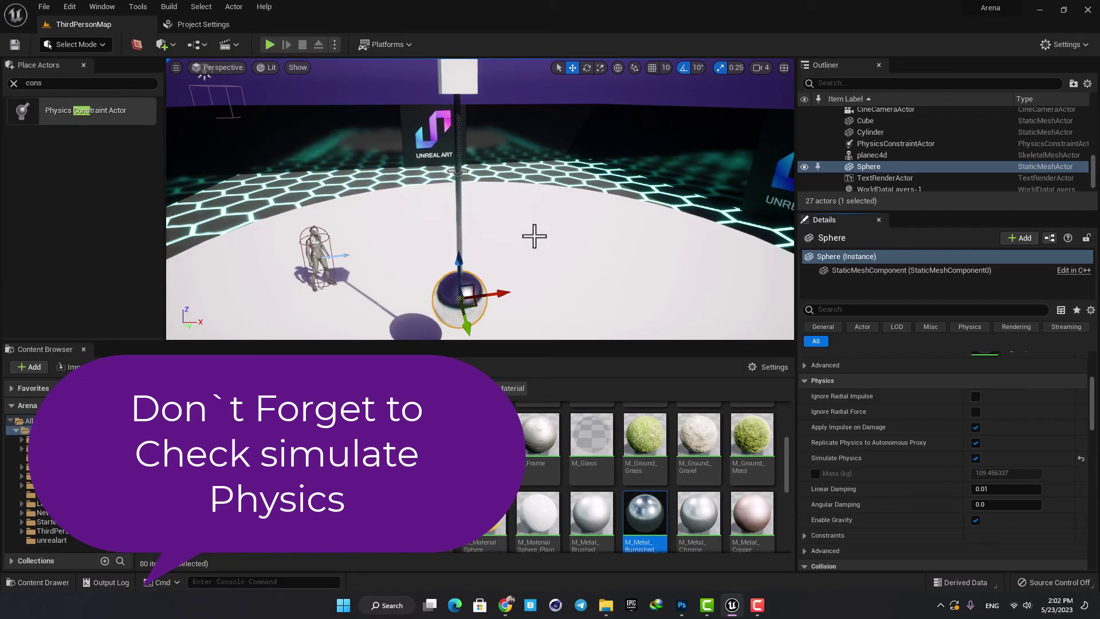
- Play the level and run the character into the hanging sphere to test its swinging, ending the play session when finished
right_drag(532, 236, 532, 224)
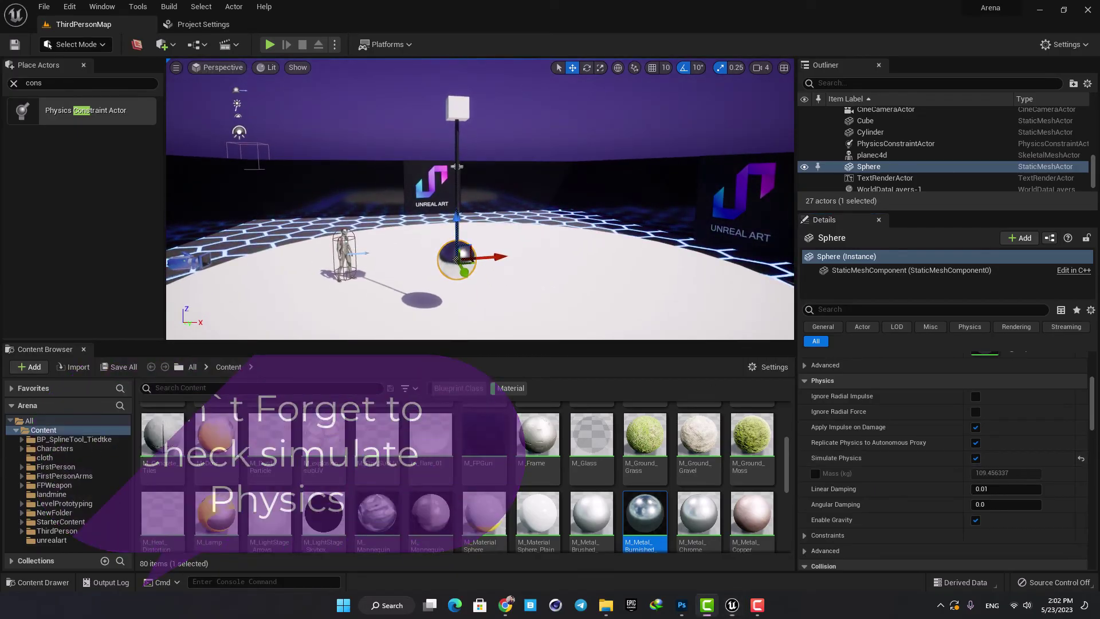
click(269, 45)
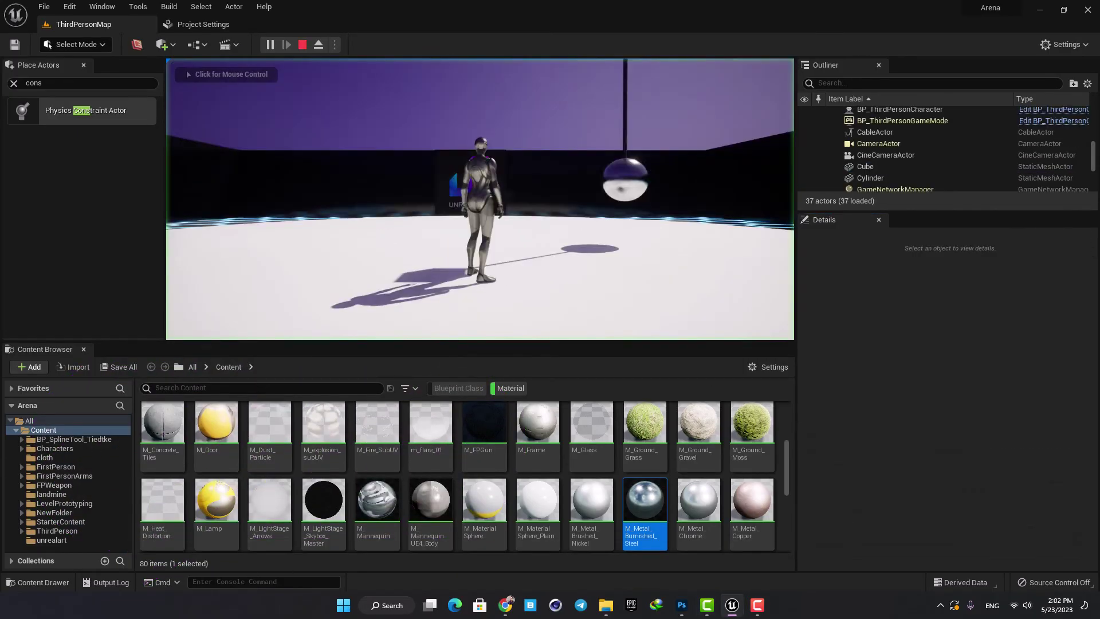
key(s)
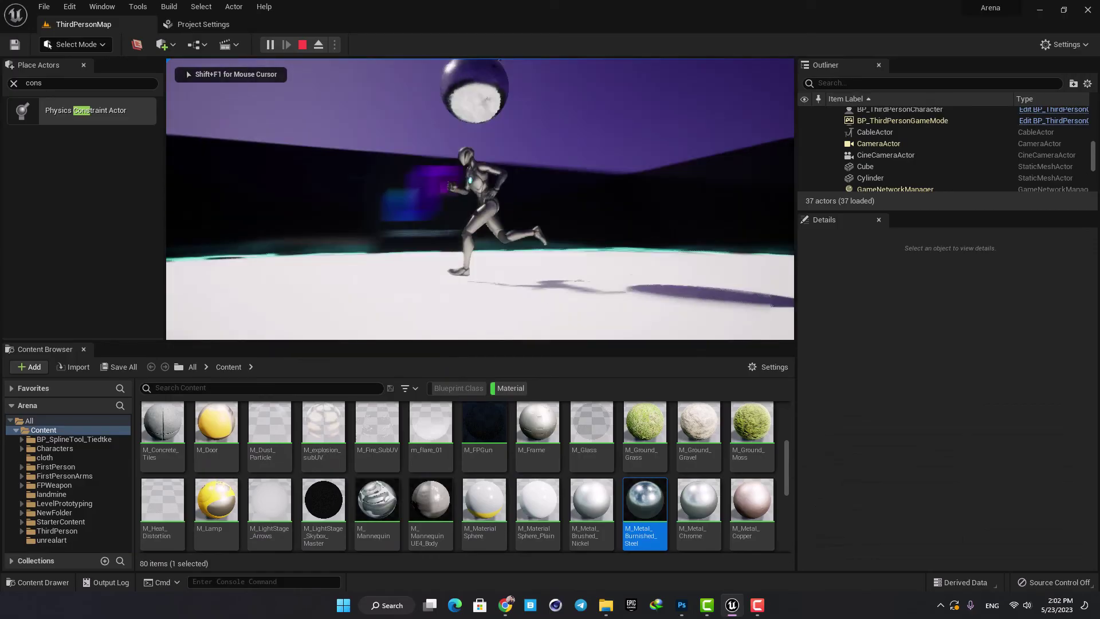
key(w)
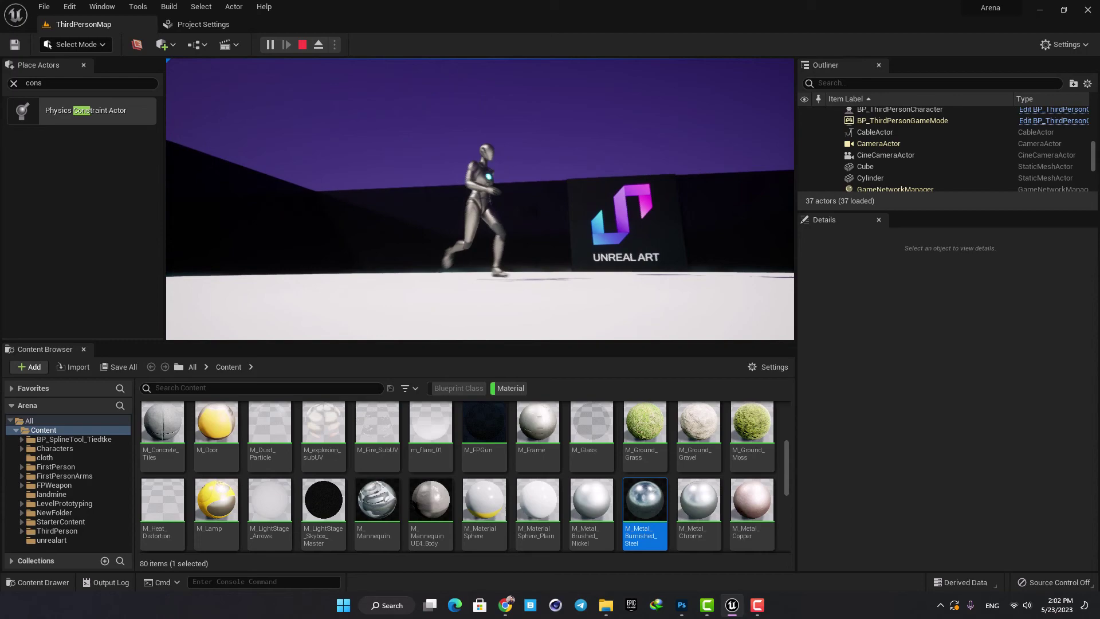
key(s)
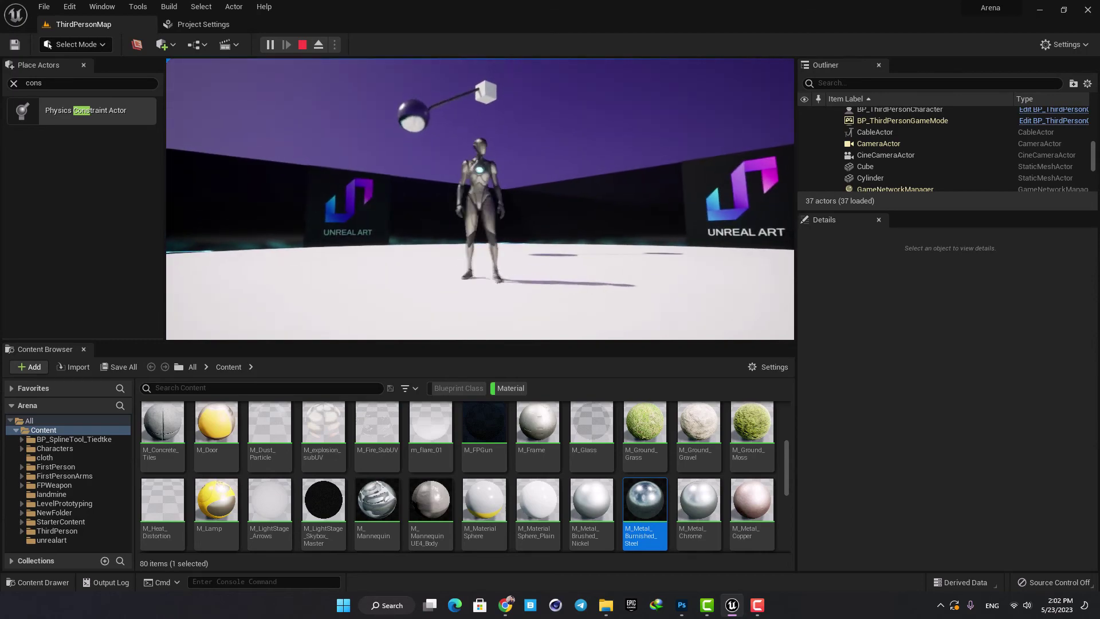
key(w)
key(s)
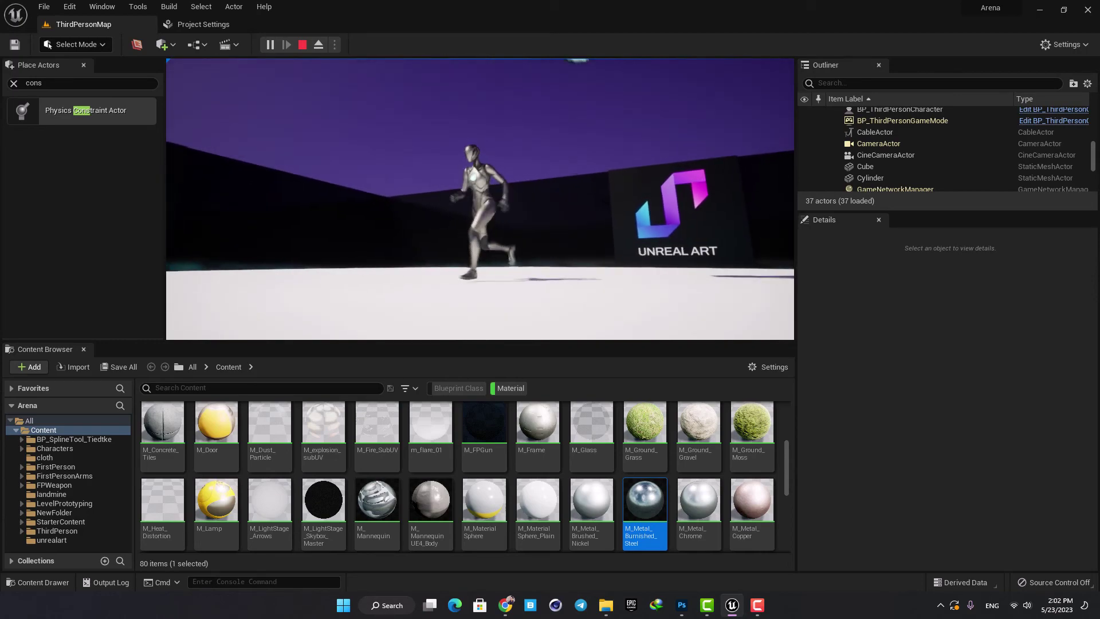
key(s)
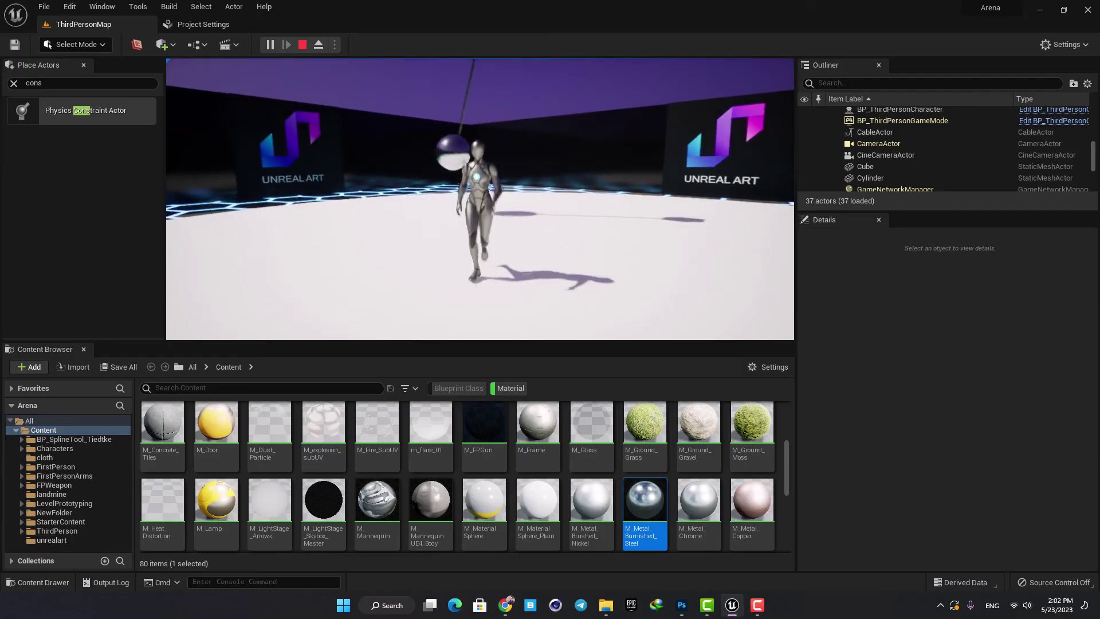
key(w)
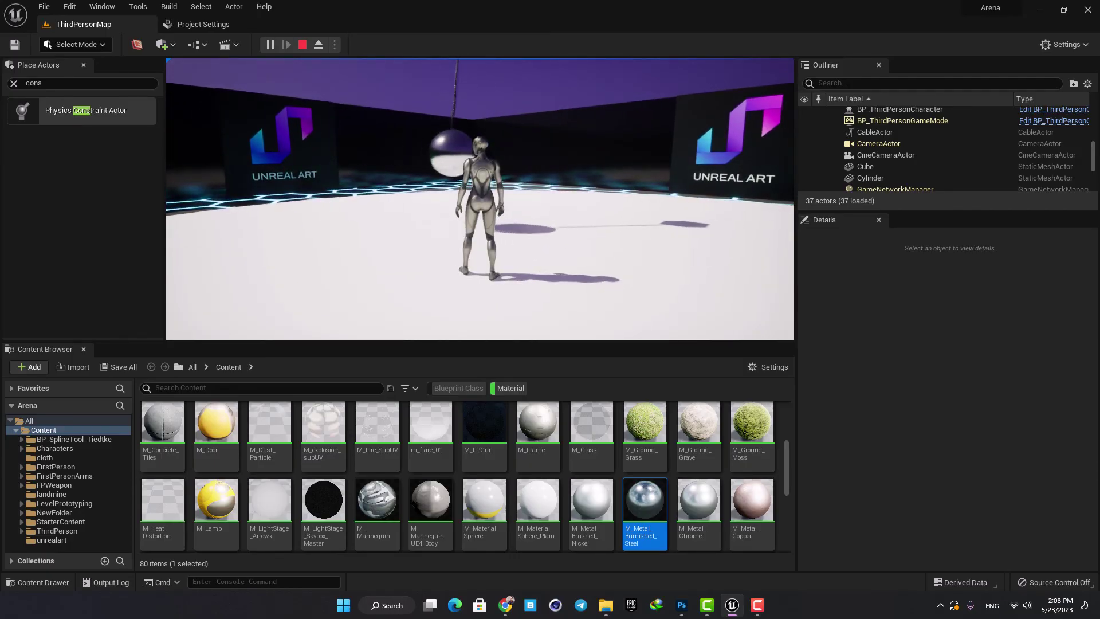
key(w)
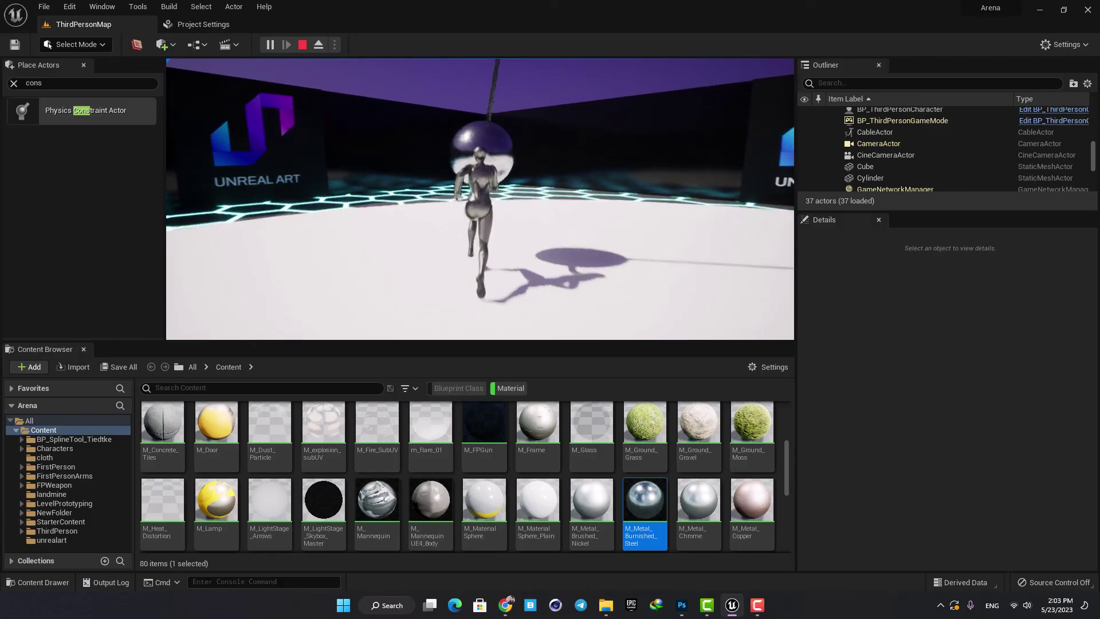
key(s)
key(w)
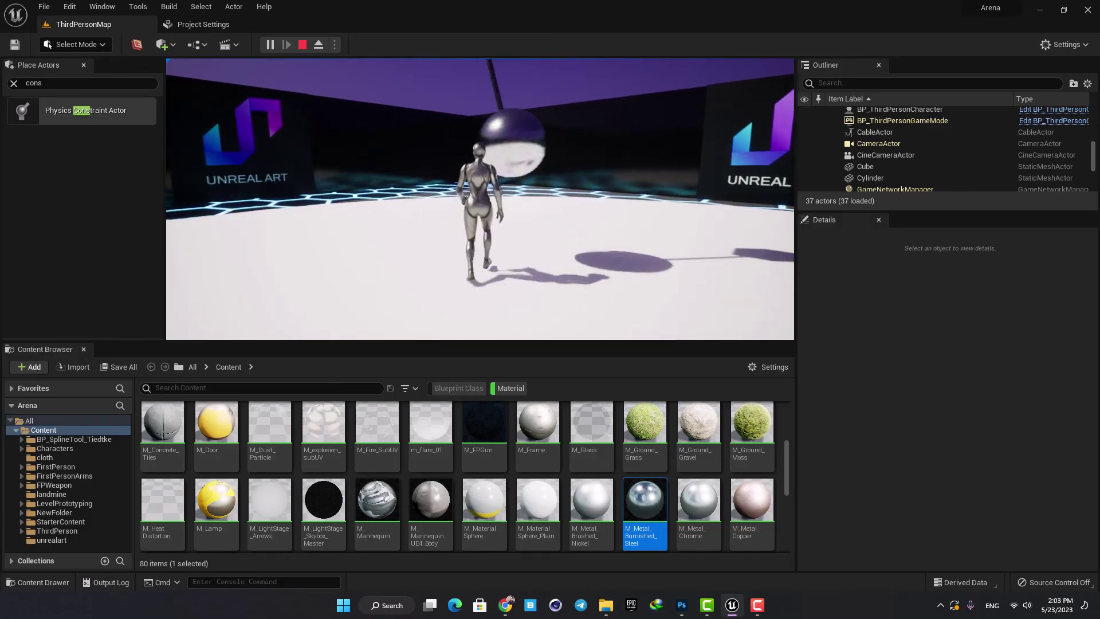
key(s)
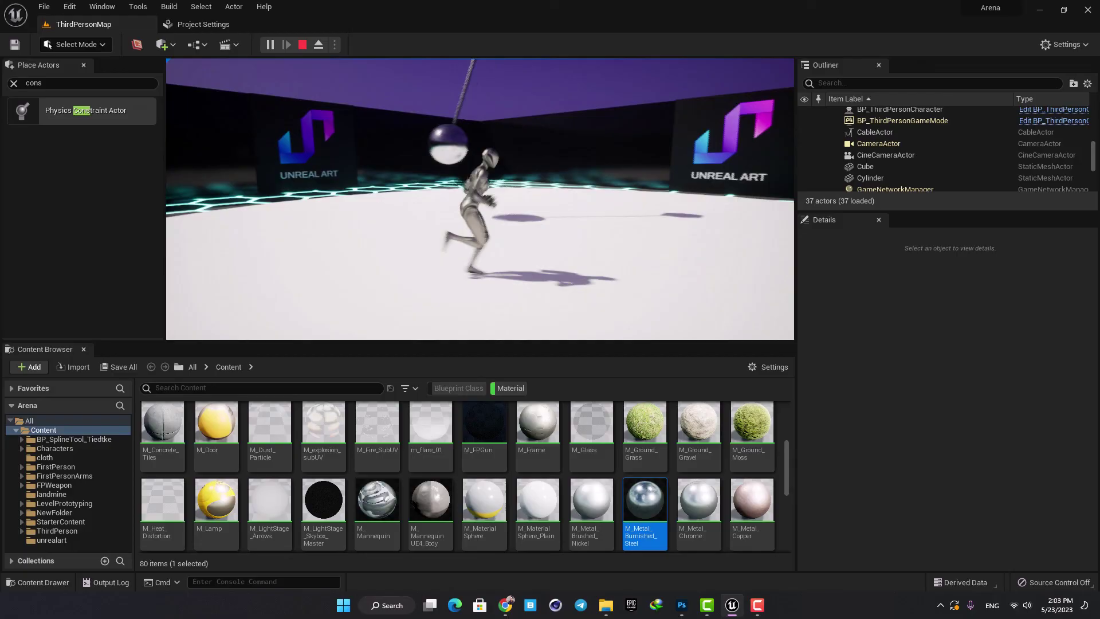
key(Escape)
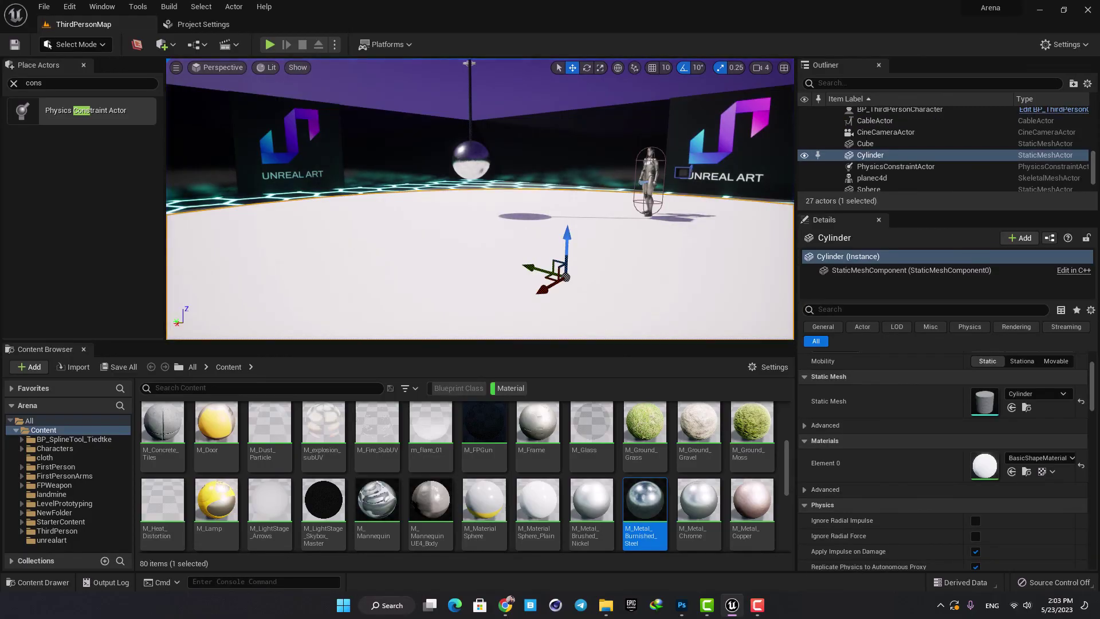